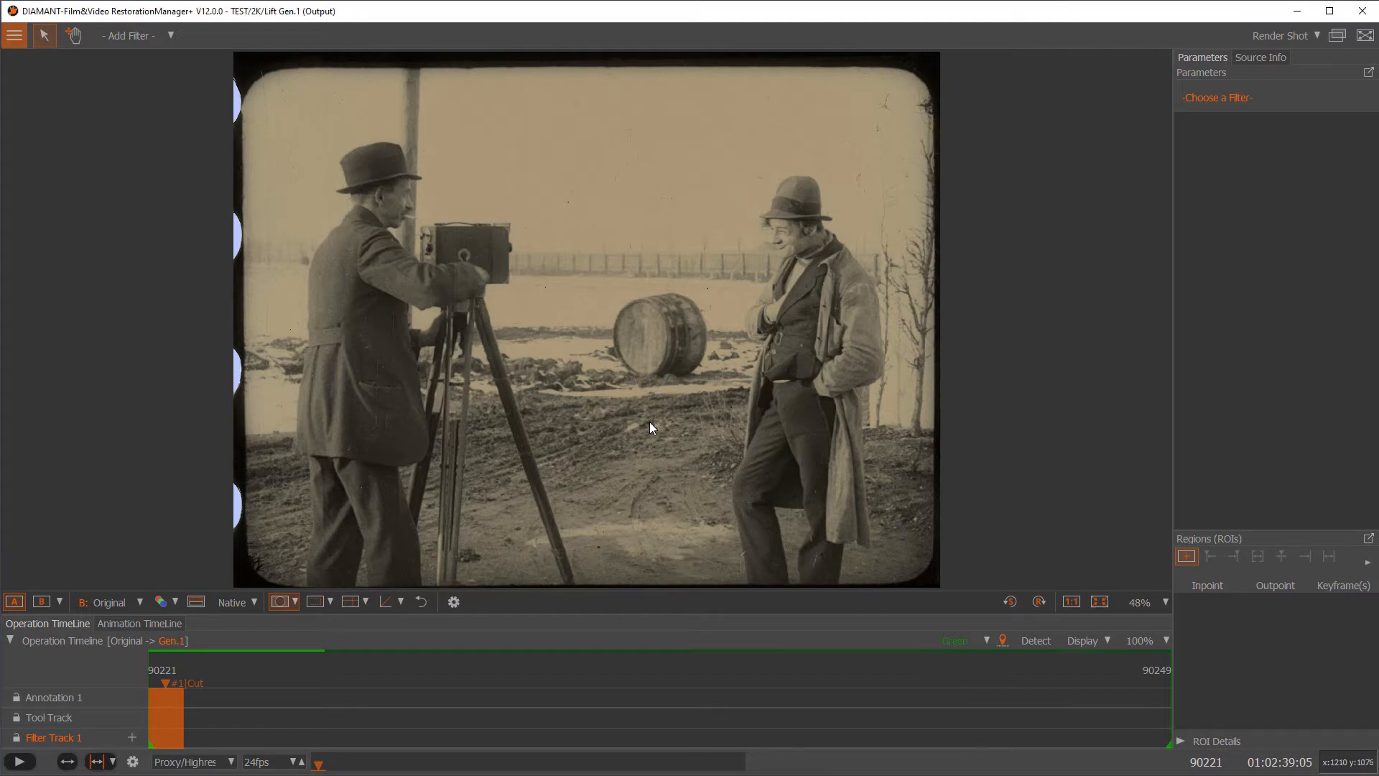
Play the Lift Gen.1 shot and stop on frame 90243 at the Green marker
key("space")
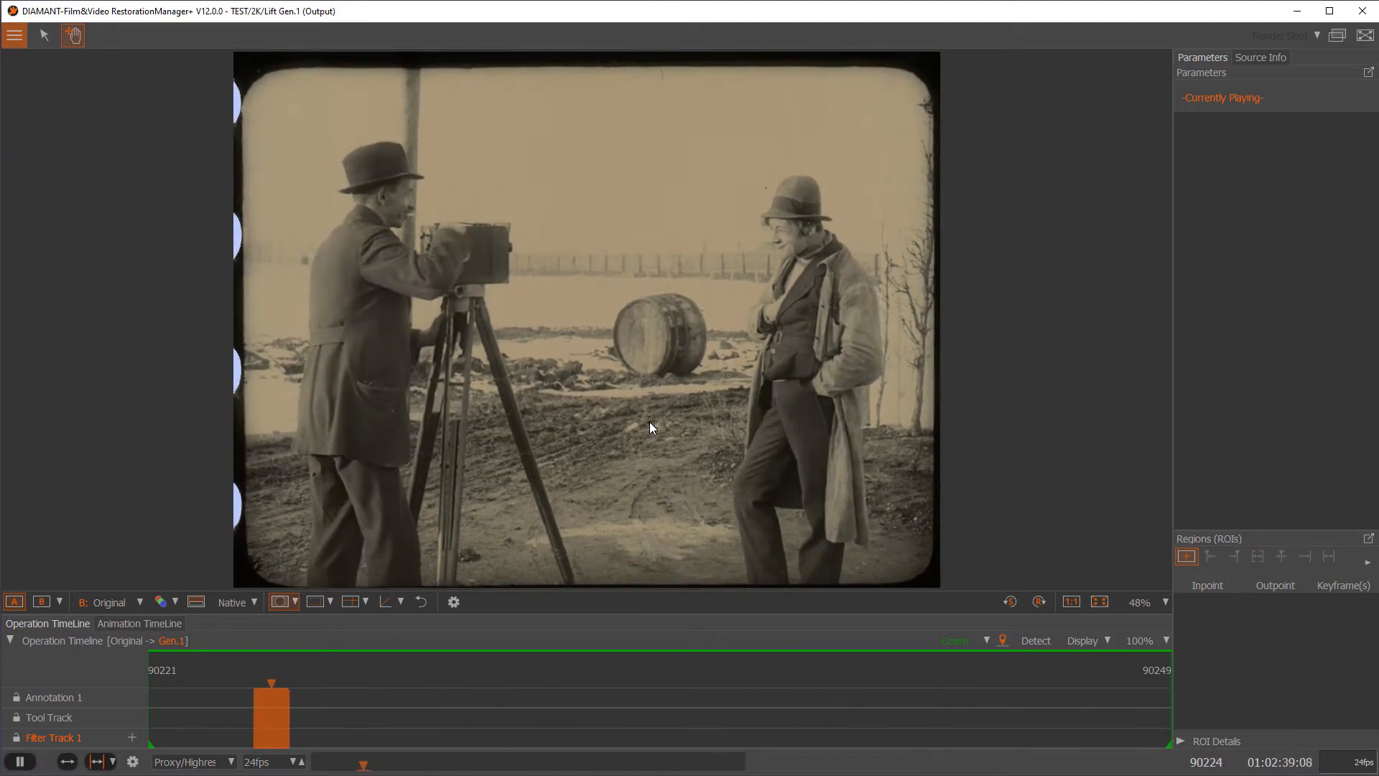
key("space")
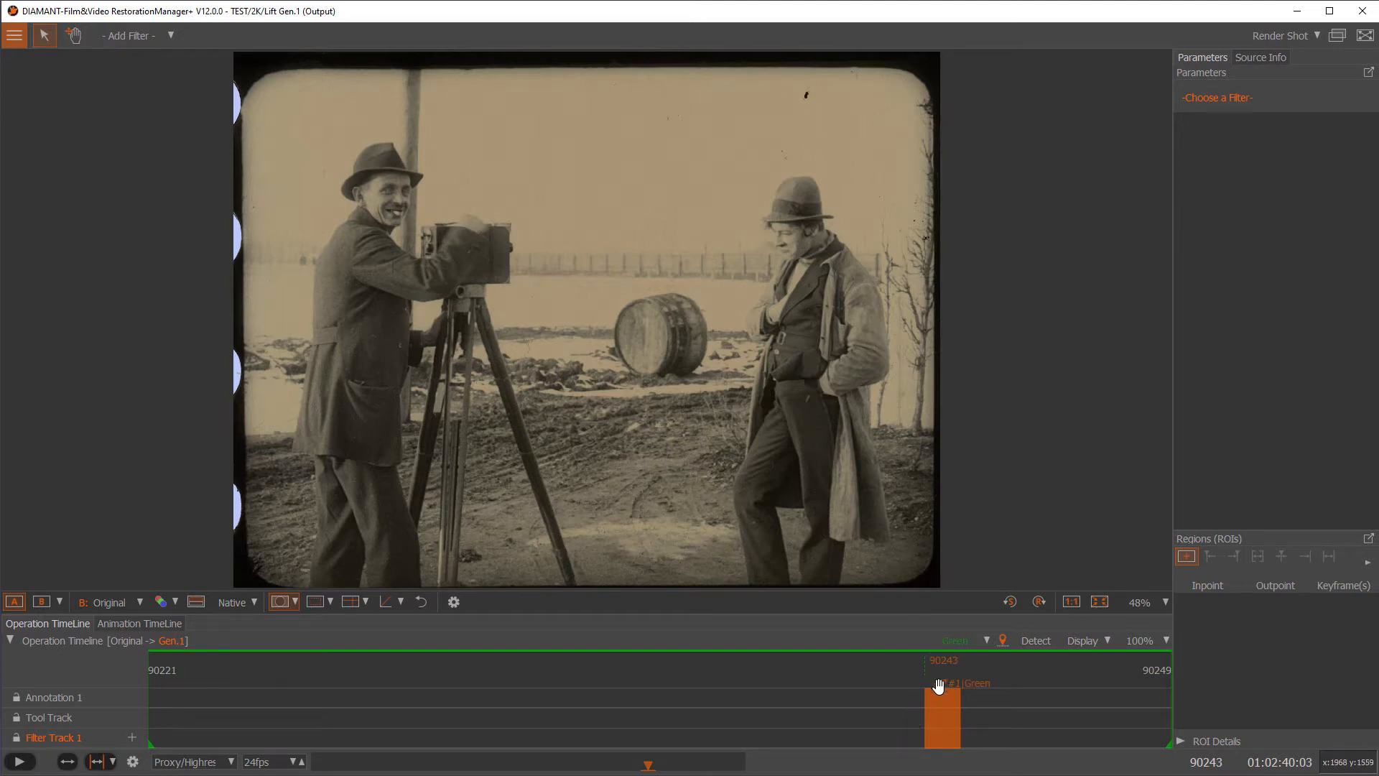
Add a Stabilisation > Transform filter to Filter Track 1 at frame 90243
left_click(132, 740)
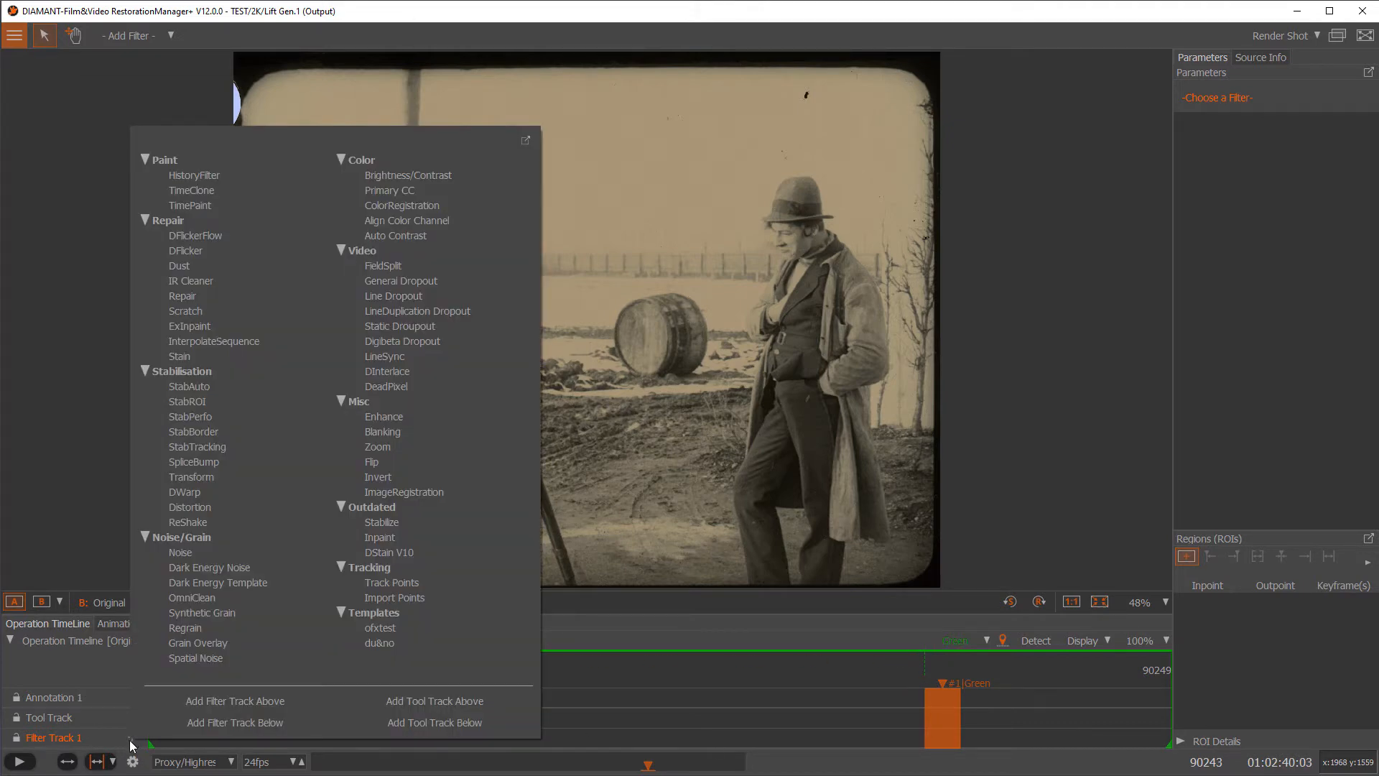
left_click(208, 477)
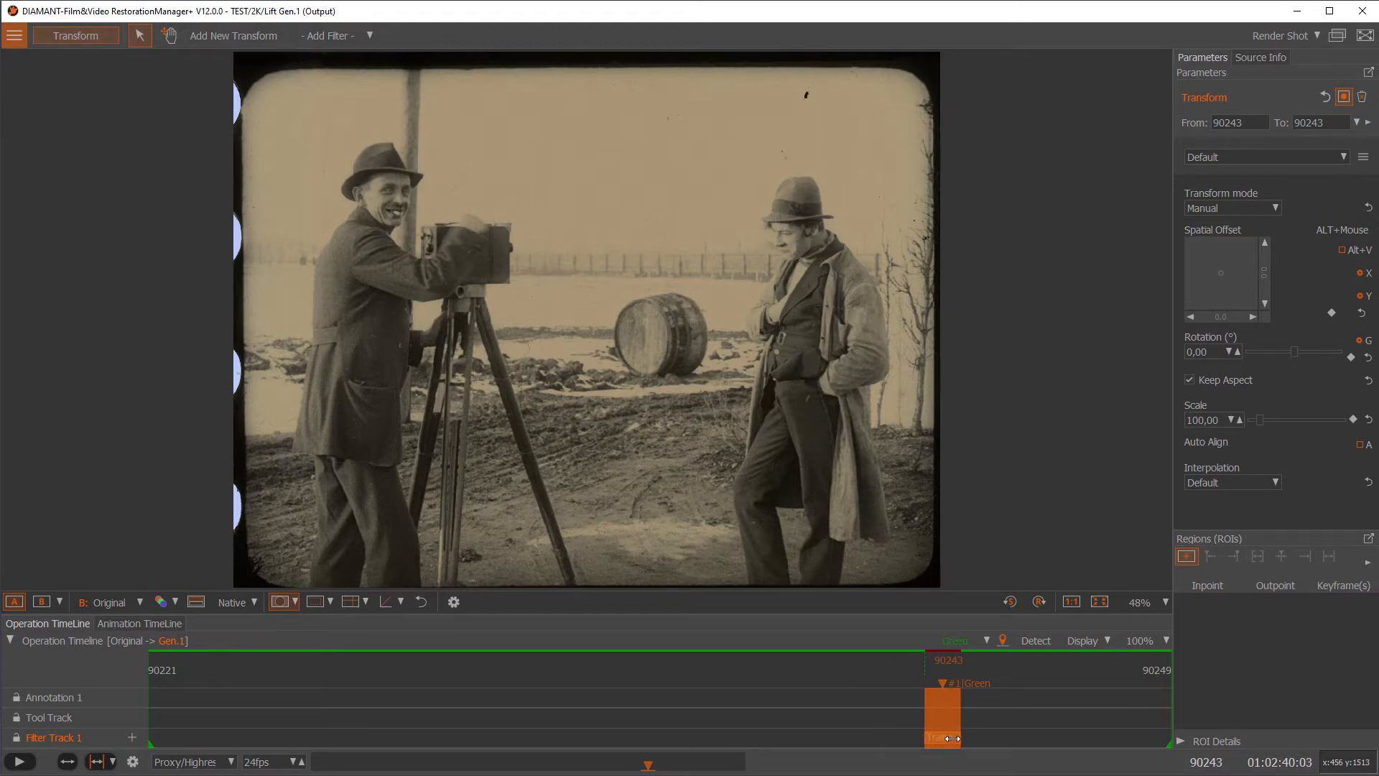
Extend the Transform filter to frame 90249 and shift the image down with the vertical spatial offset
left_click_drag(956, 738, 1208, 741)
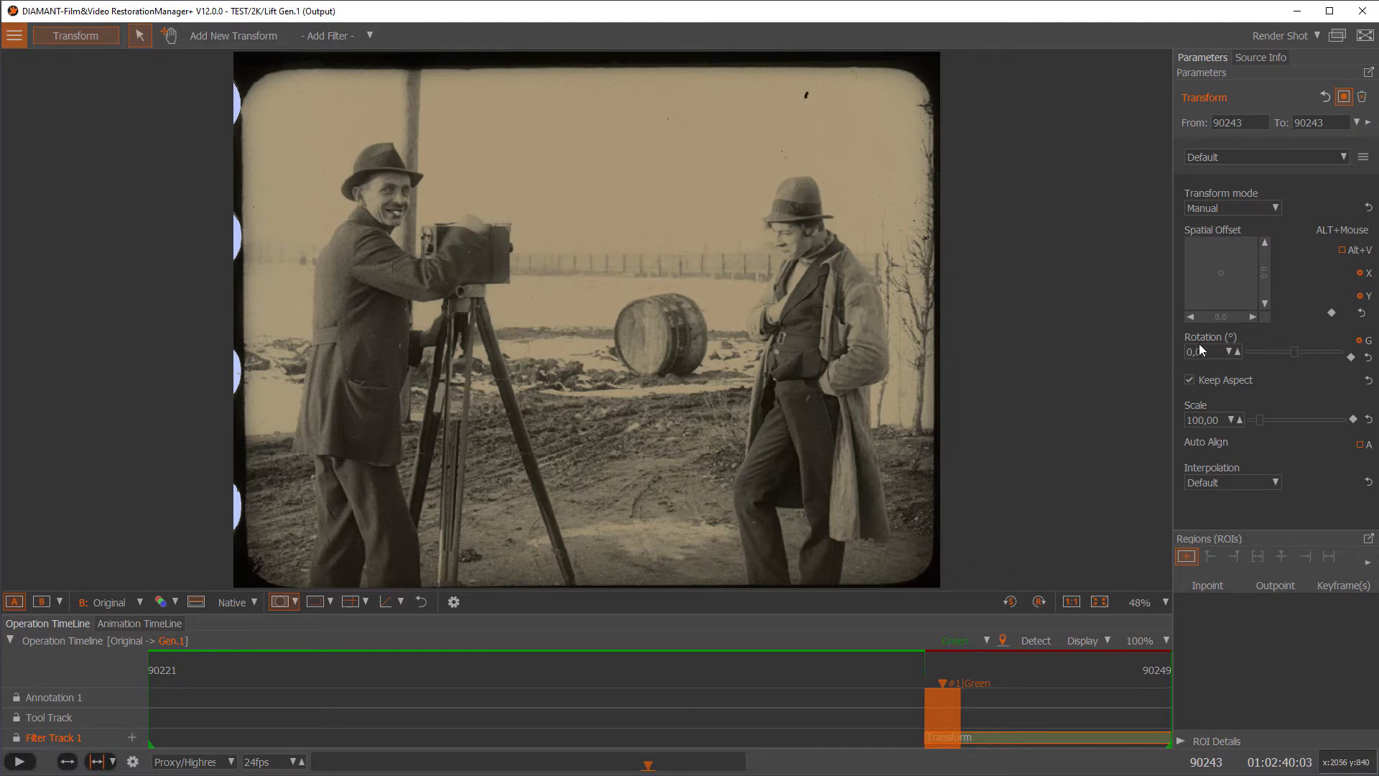
left_click(1266, 245)
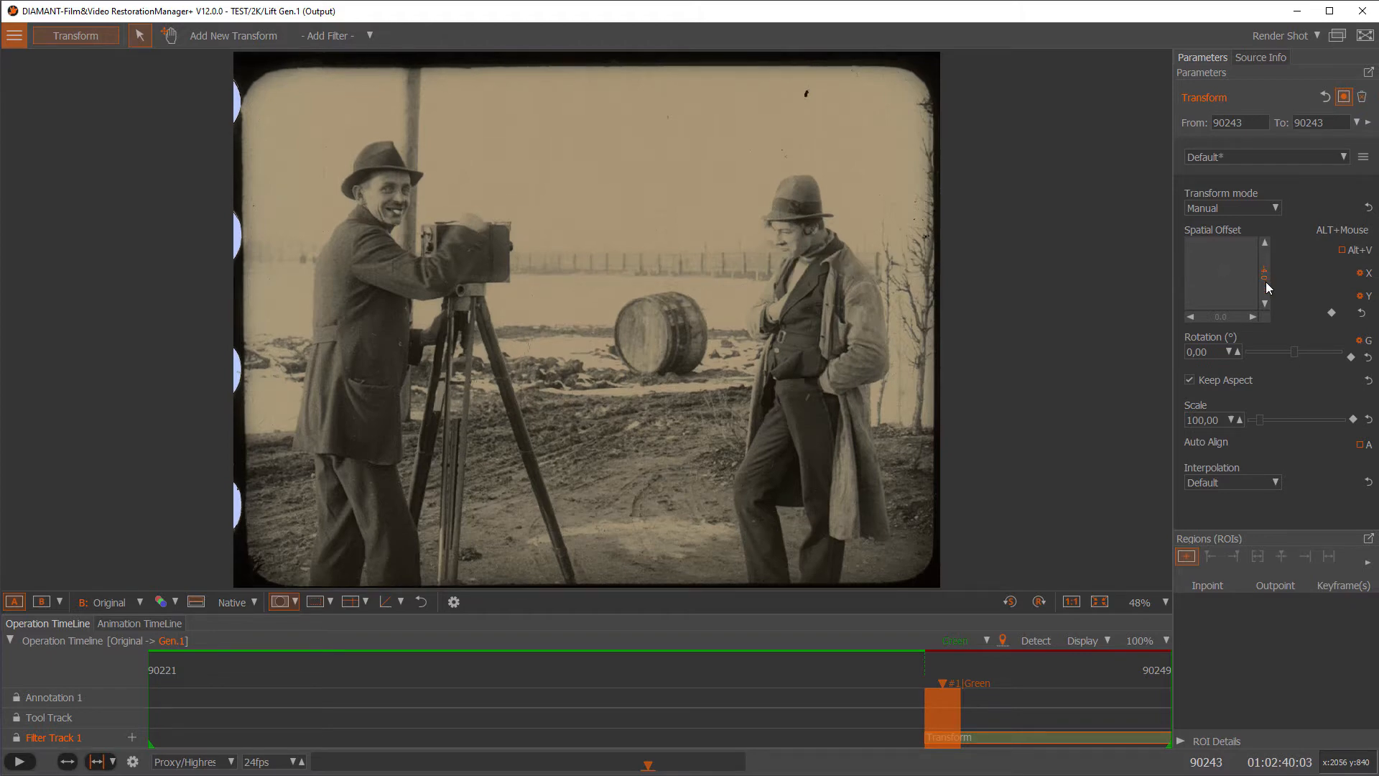
left_click(1265, 304)
left_click(1265, 304)
left_click(1265, 304)
left_click(1265, 304)
left_click(1265, 304)
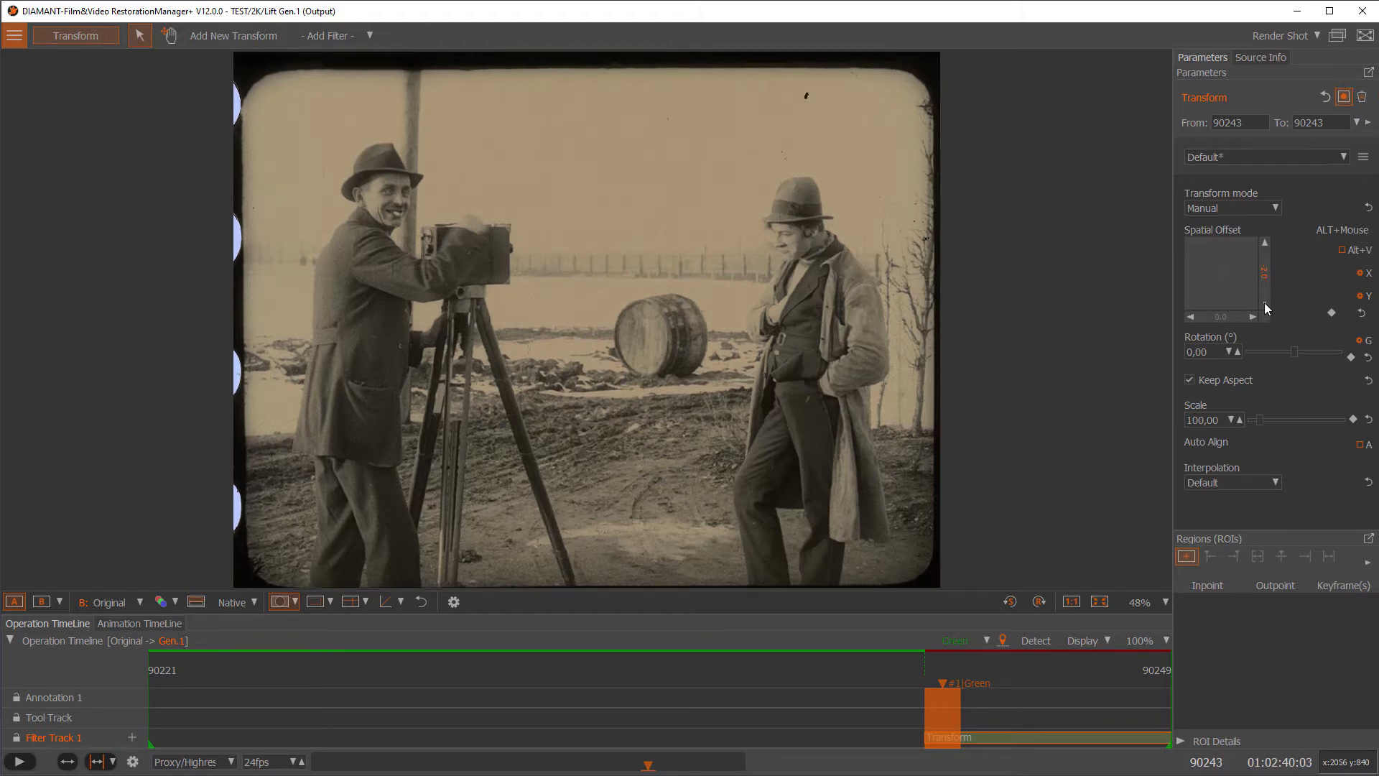
left_click(1264, 304)
left_click(1265, 304)
left_click(1265, 304)
left_click(1265, 304)
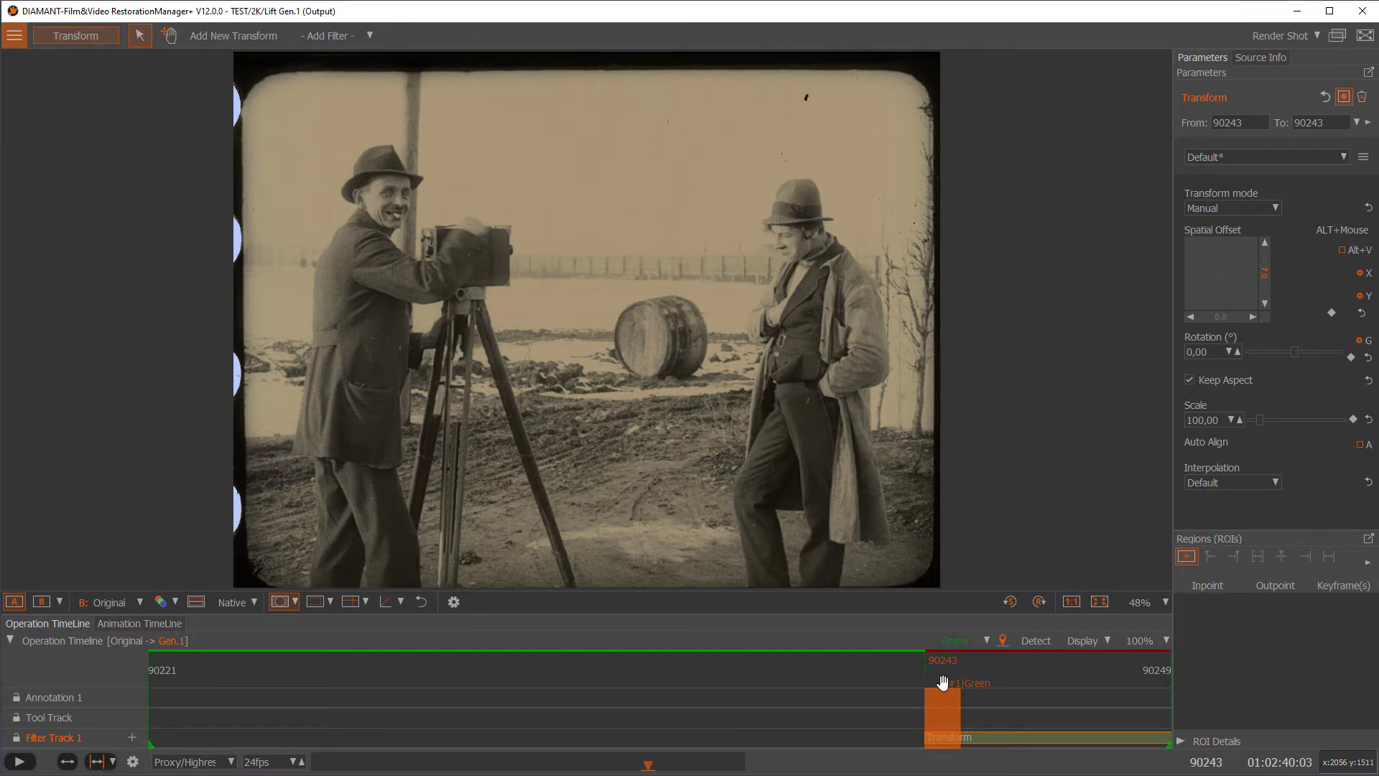
Compare frame 90244 against the original source, then return to frame 90243
left_click(974, 682)
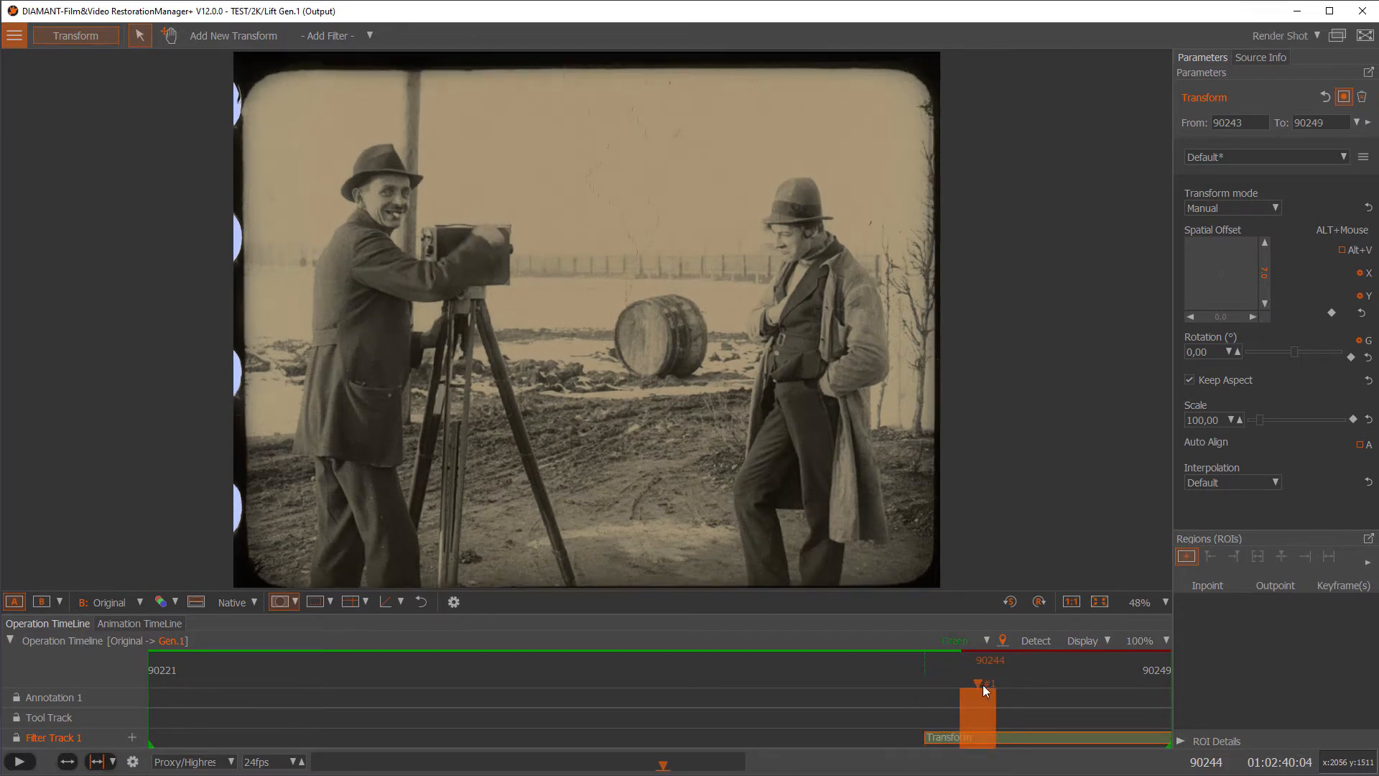
left_click(16, 603)
left_click(15, 603)
left_click_drag(979, 684, 942, 686)
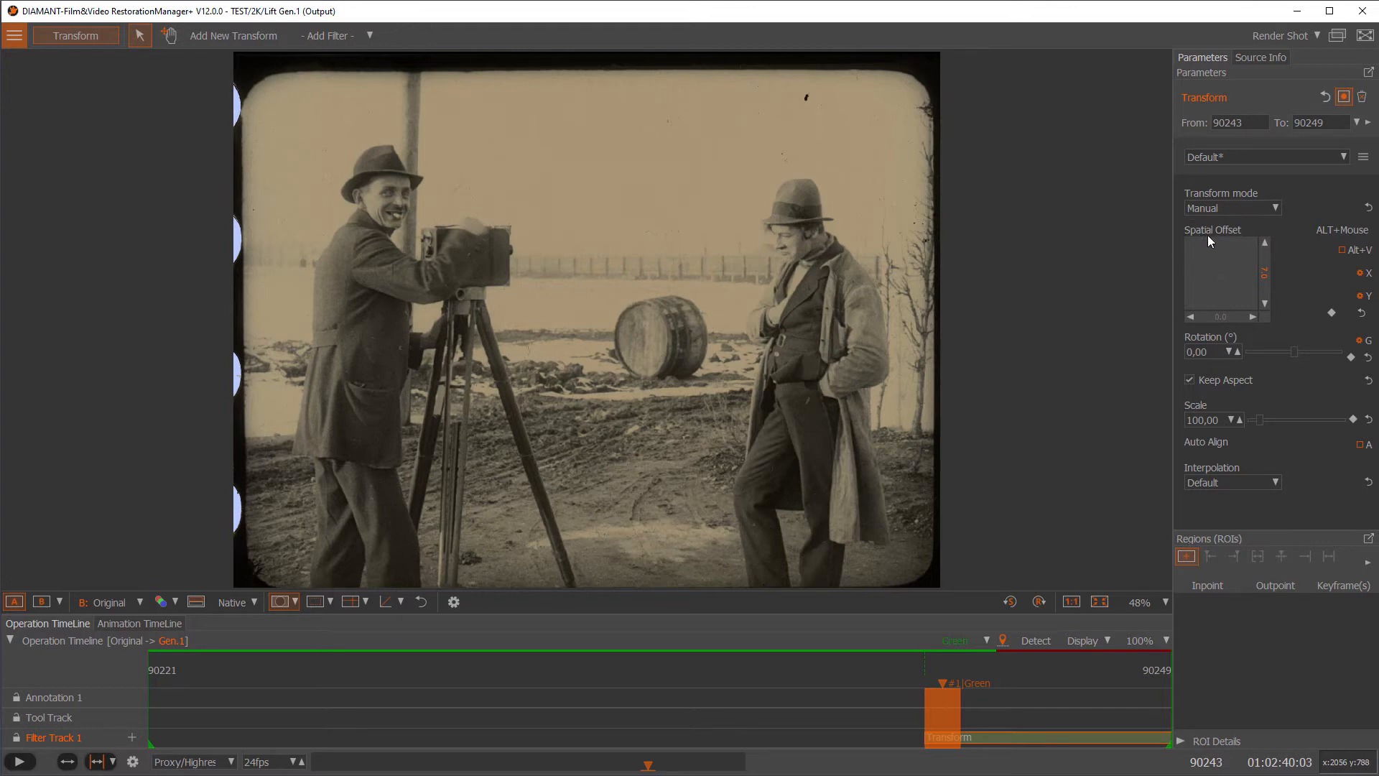
Keyframe the spatial offset at frame 90243 and show its X and Y tracks on the Animation Timeline
left_click(1332, 316)
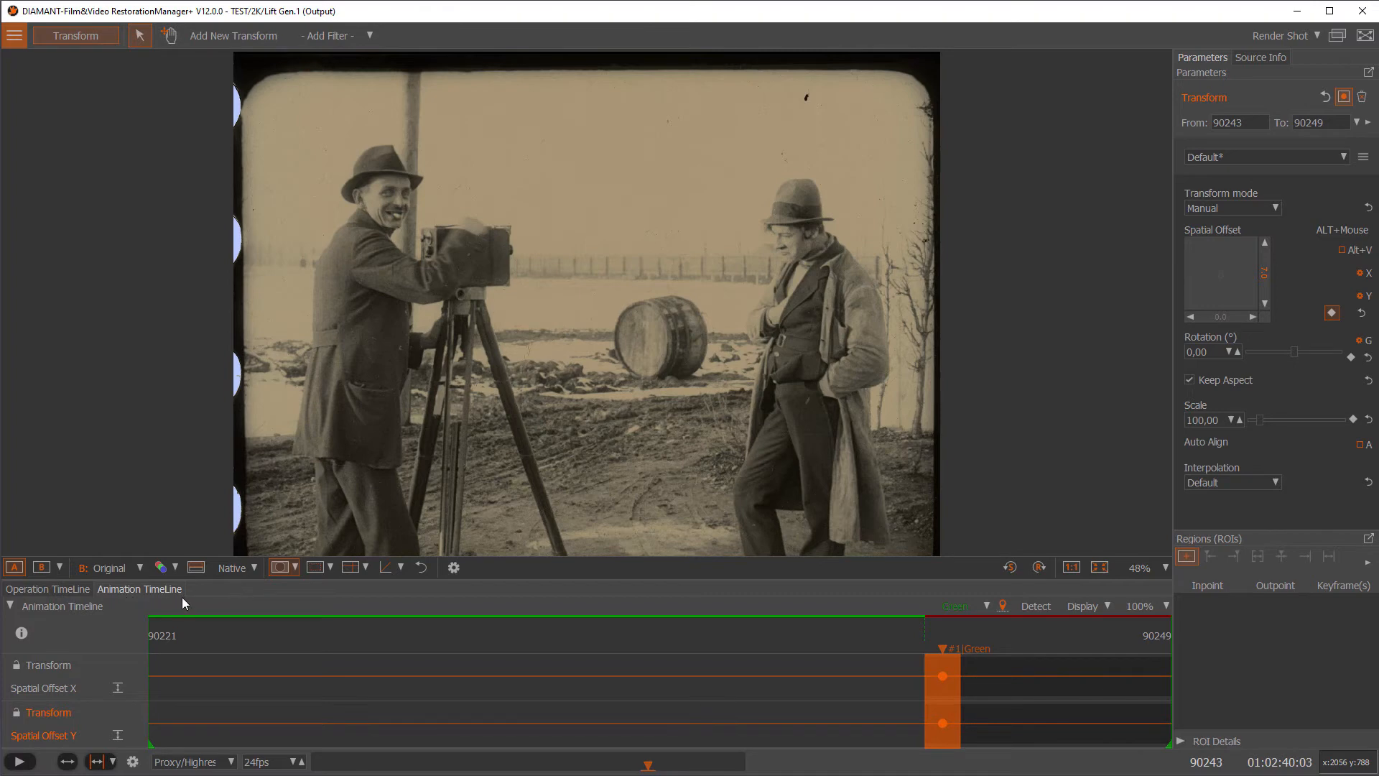
left_click(48, 590)
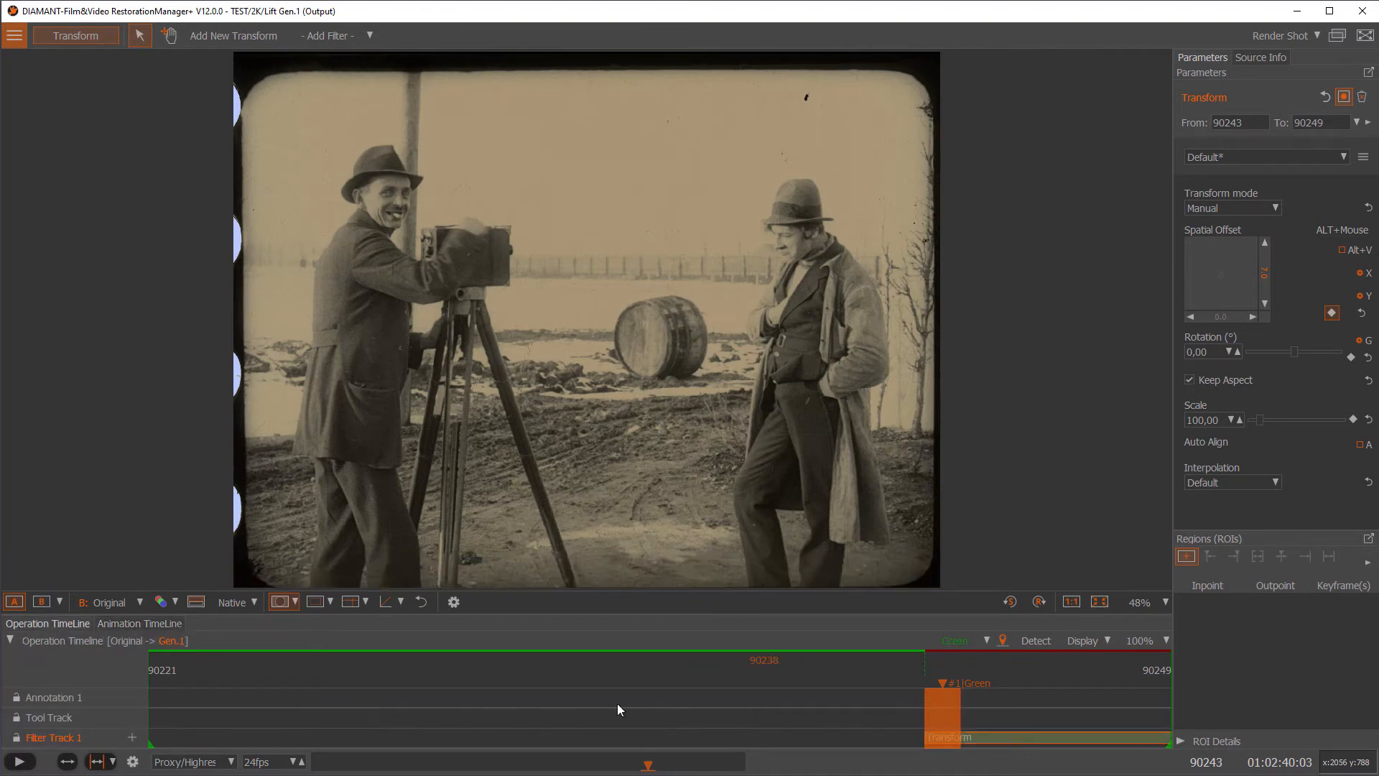
left_click(153, 625)
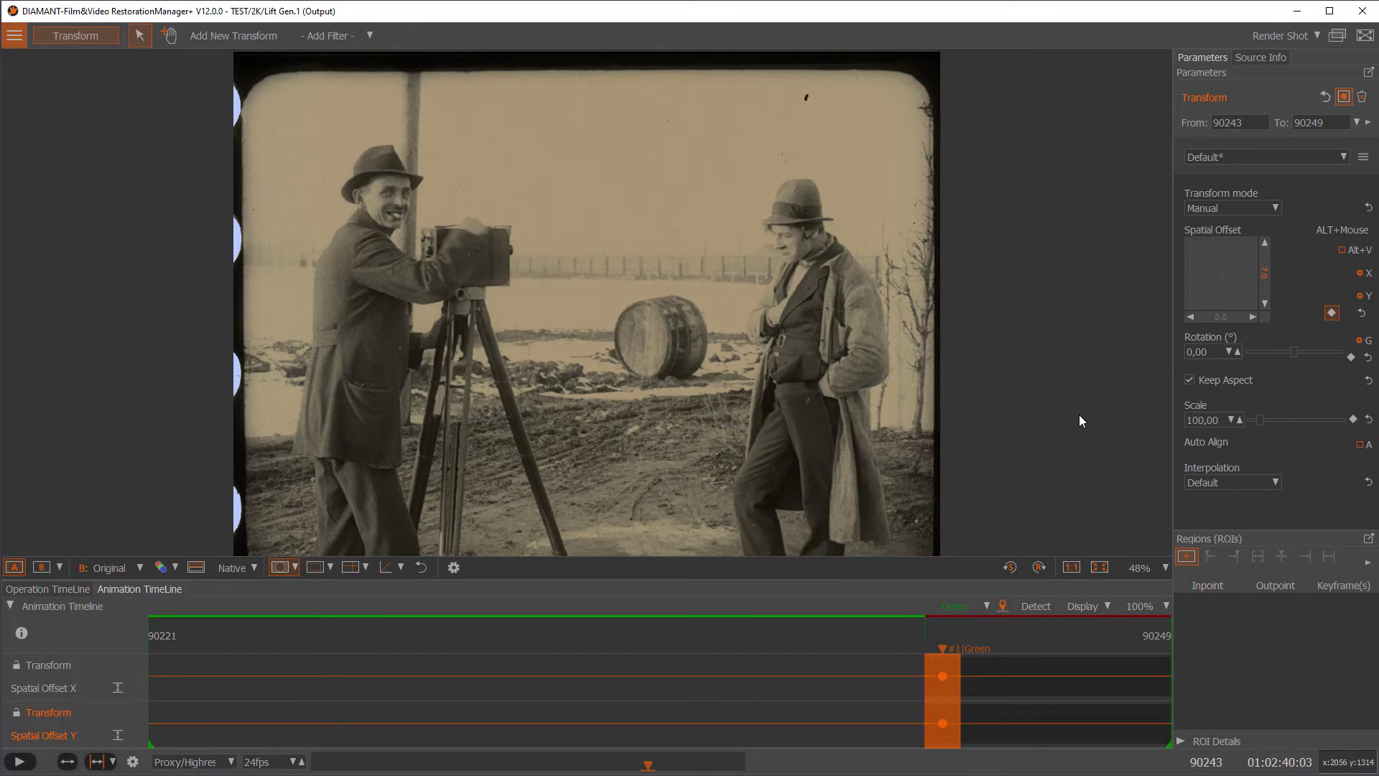
Reset the vertical spatial offset to 0
scroll(615, 313, "down", 1)
scroll(609, 304, "down", 1)
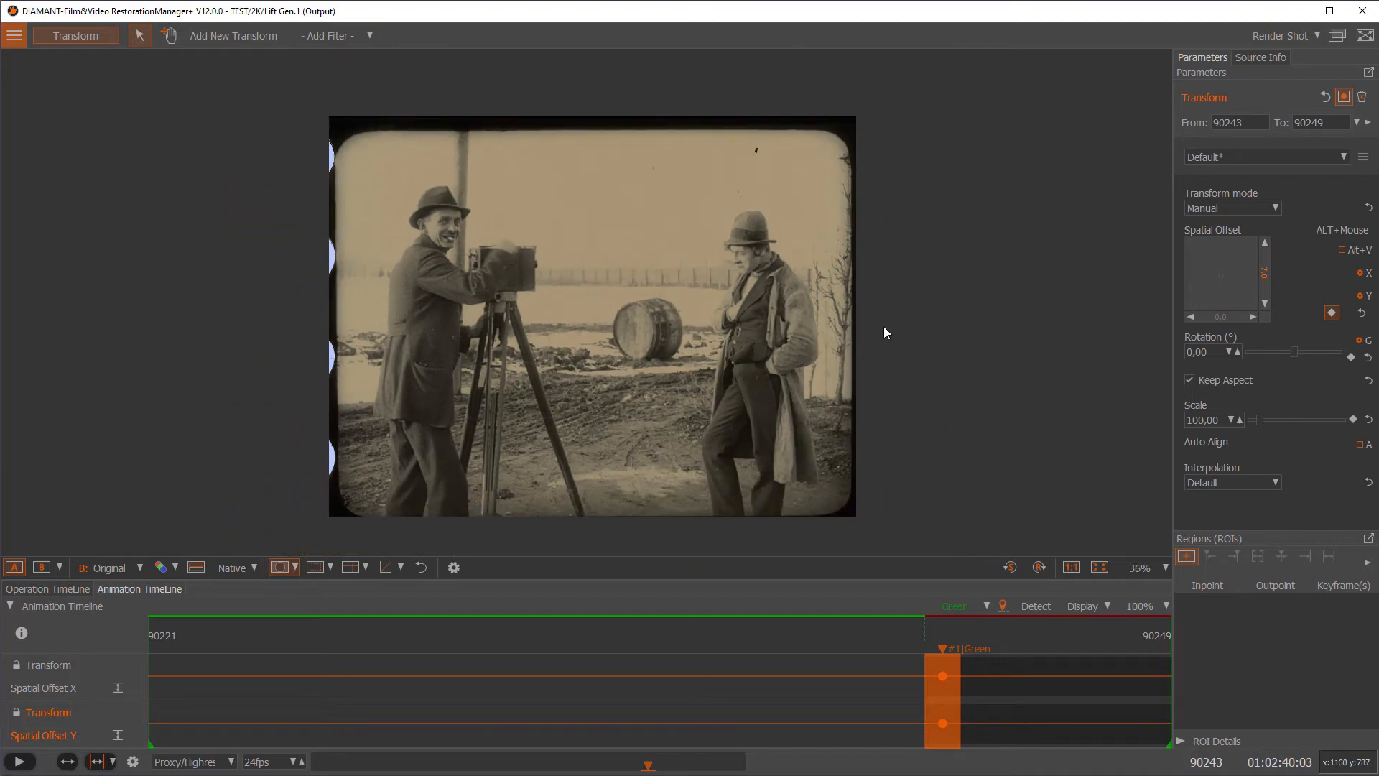
left_click(1264, 317)
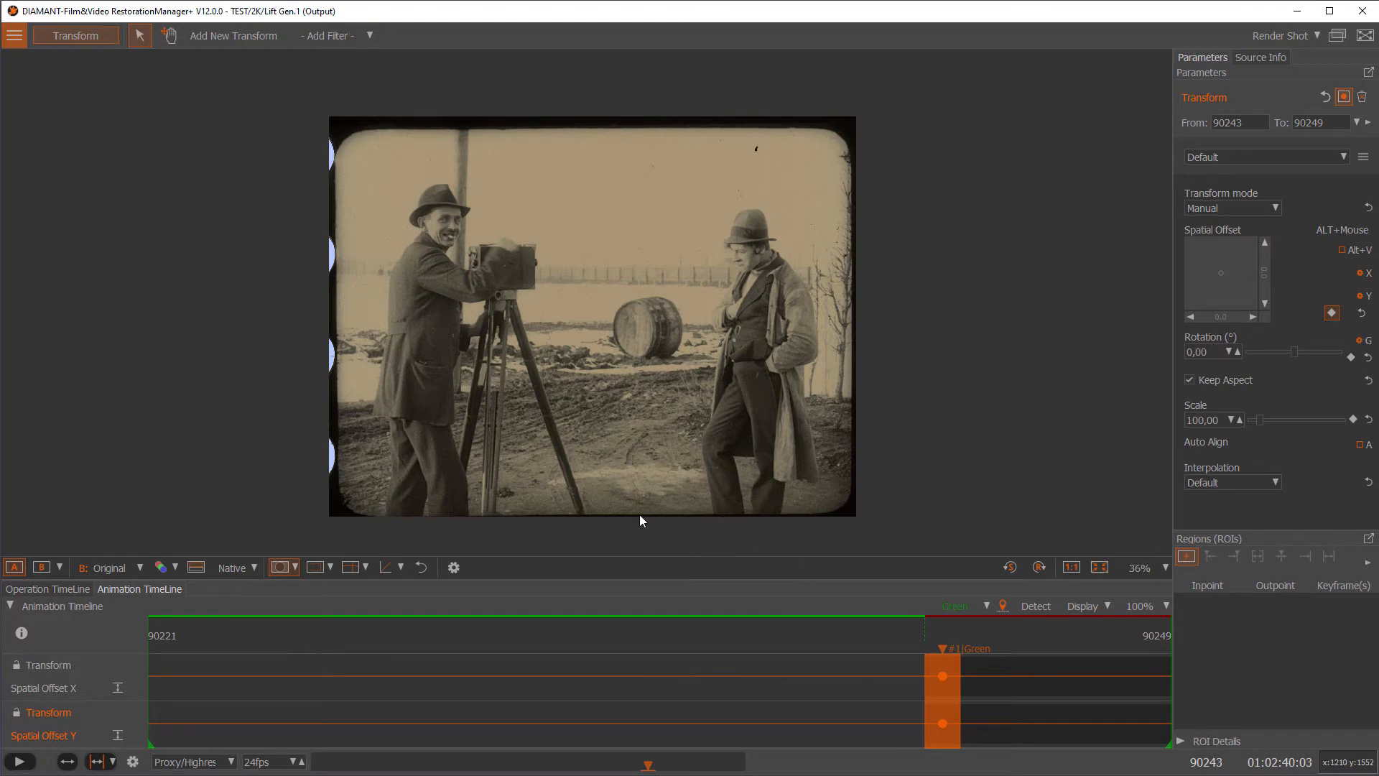
Scrub the last frames up to 90249, then go back to frame 90243
left_click_drag(958, 649, 1148, 663)
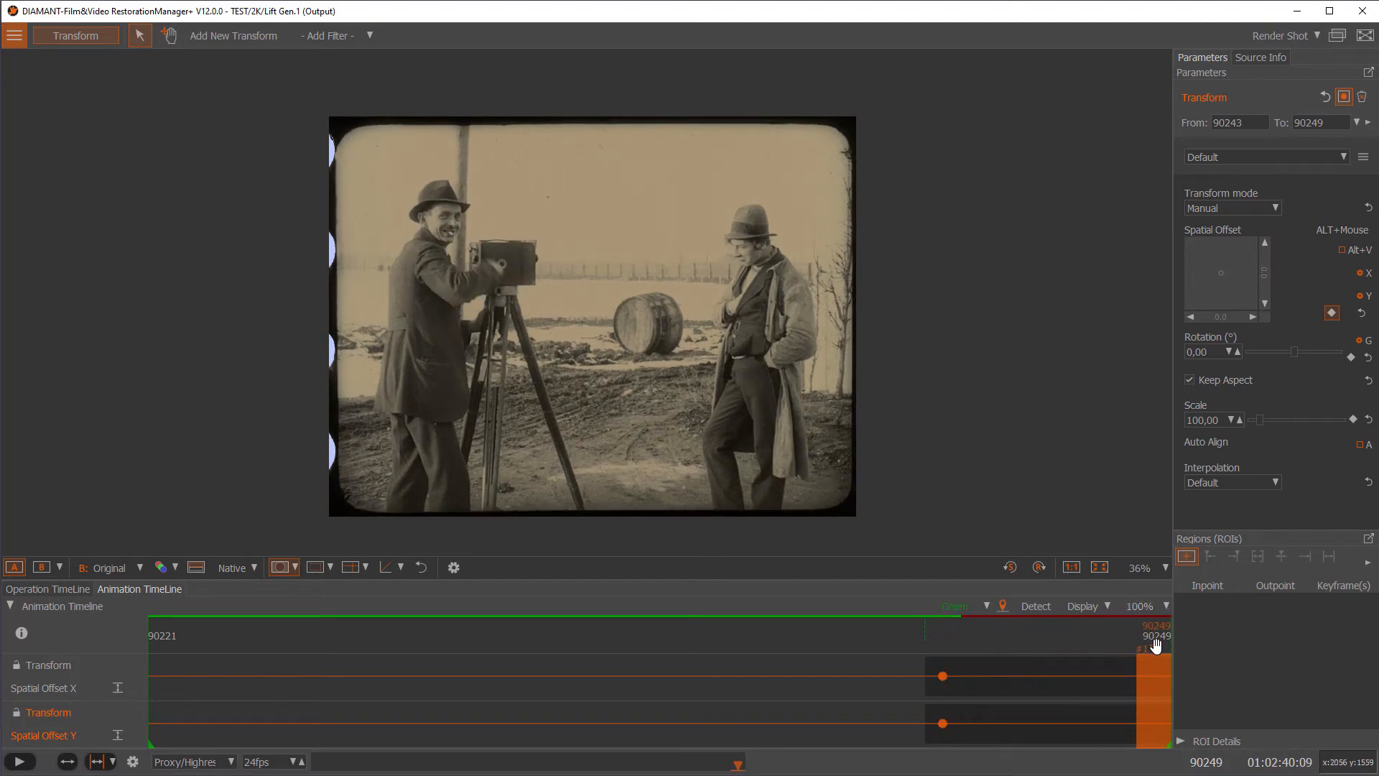
left_click(1111, 652)
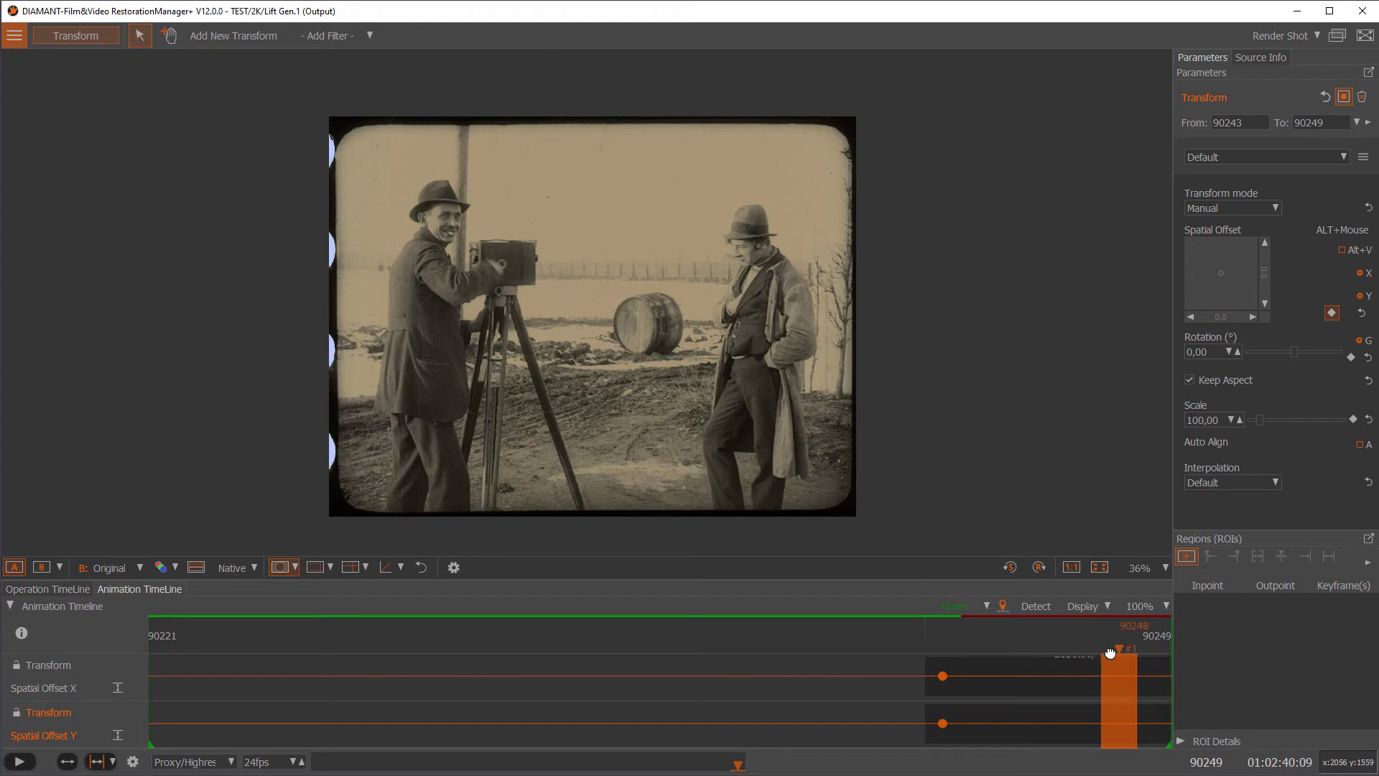
left_click(979, 652)
left_click(949, 653)
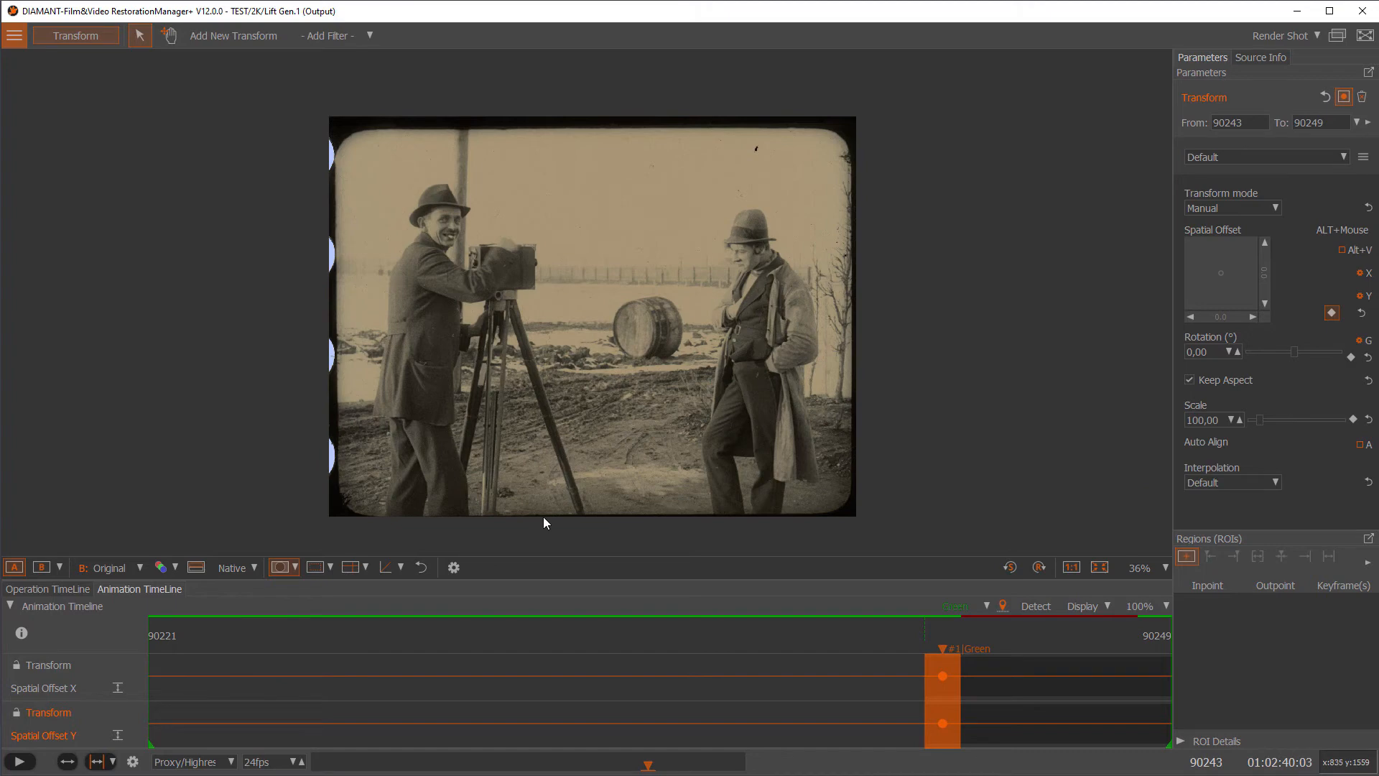
Show the guide grid, align a horizontal guide with the frame's bottom edge, and go to frame 90249
left_click(349, 567)
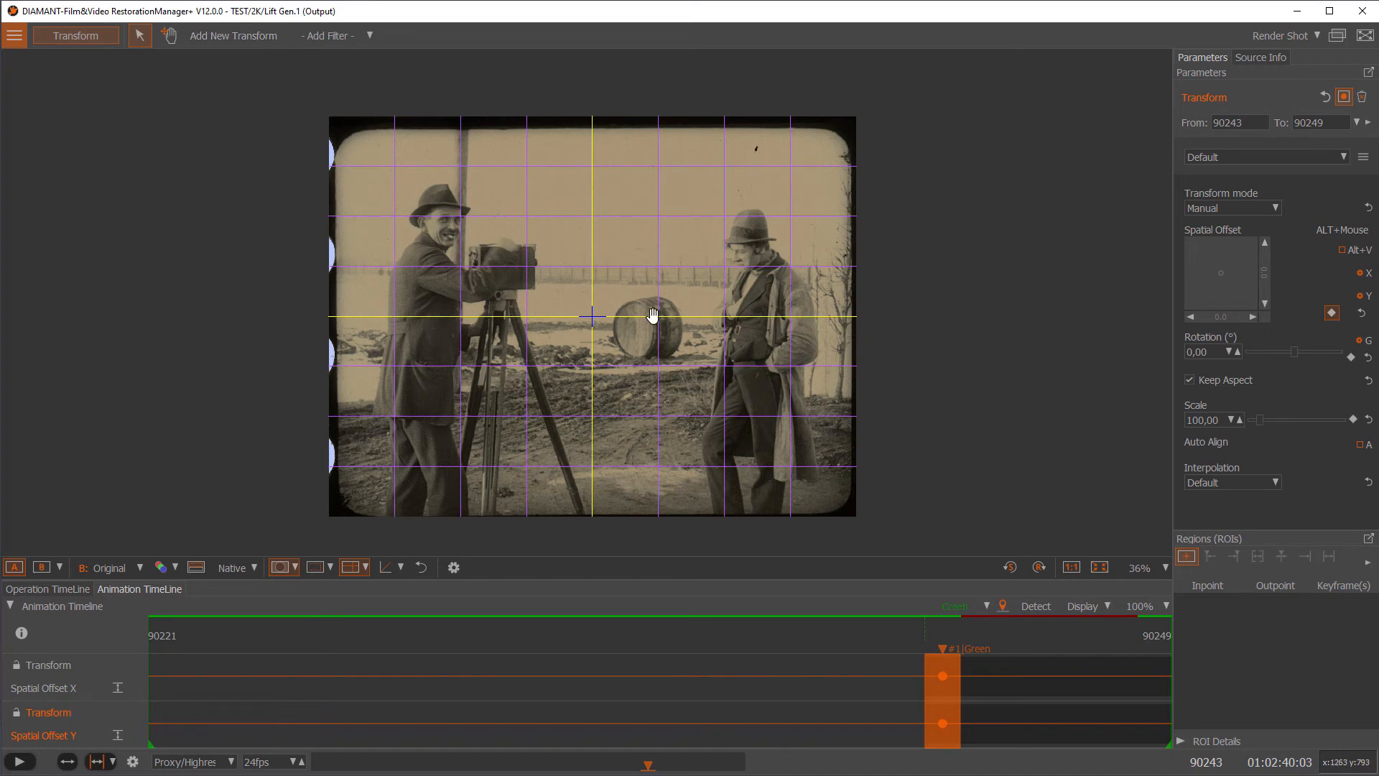
left_click_drag(651, 316, 653, 515)
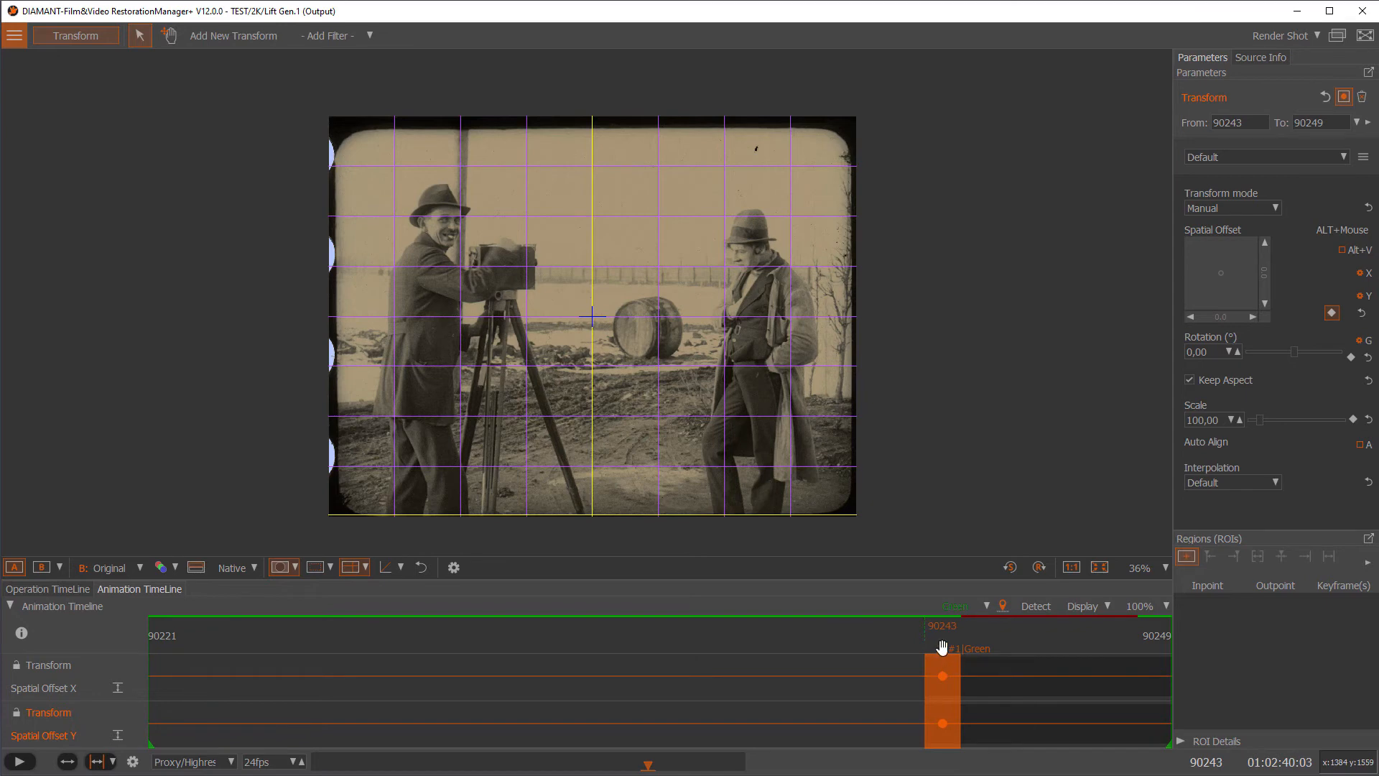
left_click_drag(939, 650, 1156, 656)
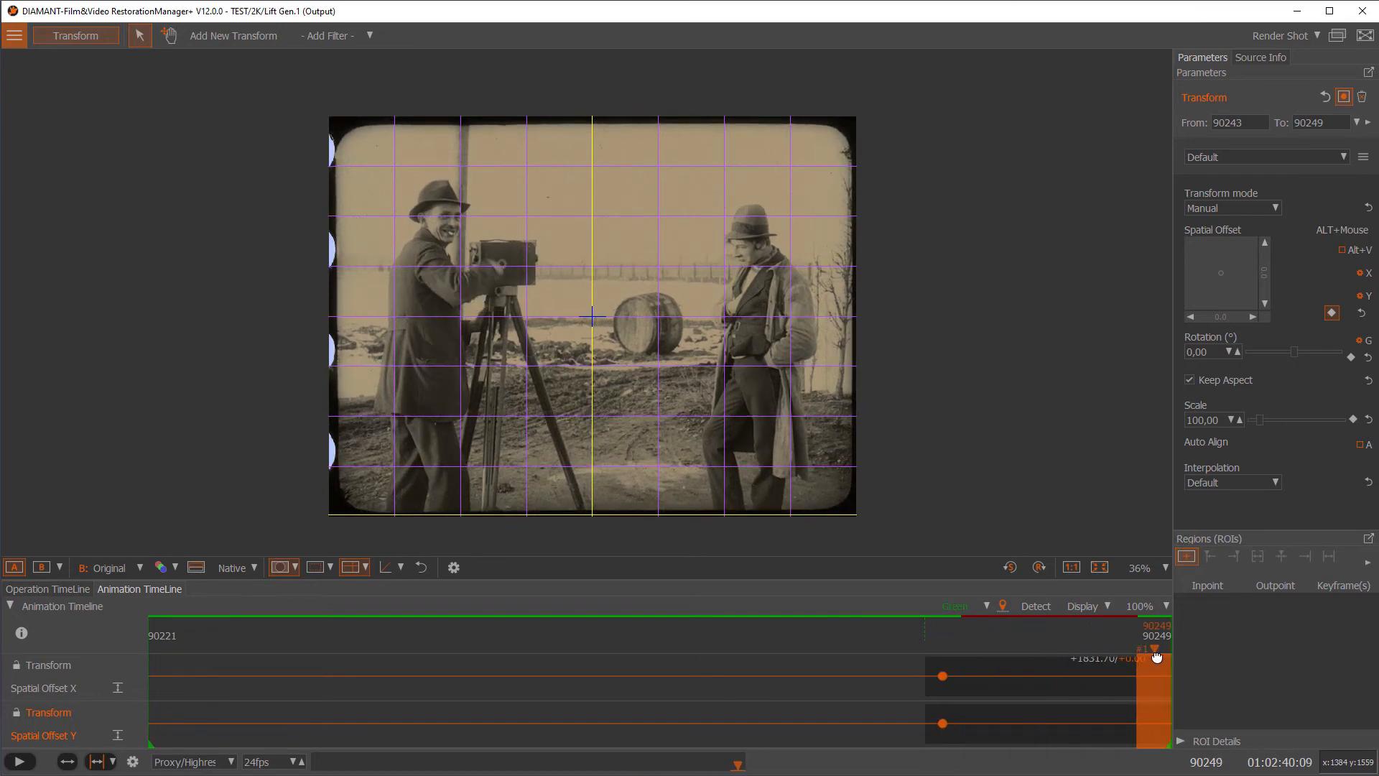
Keyframe a vertical spatial offset of 14 at frame 90249, then hide the guide grid
left_click(1265, 245)
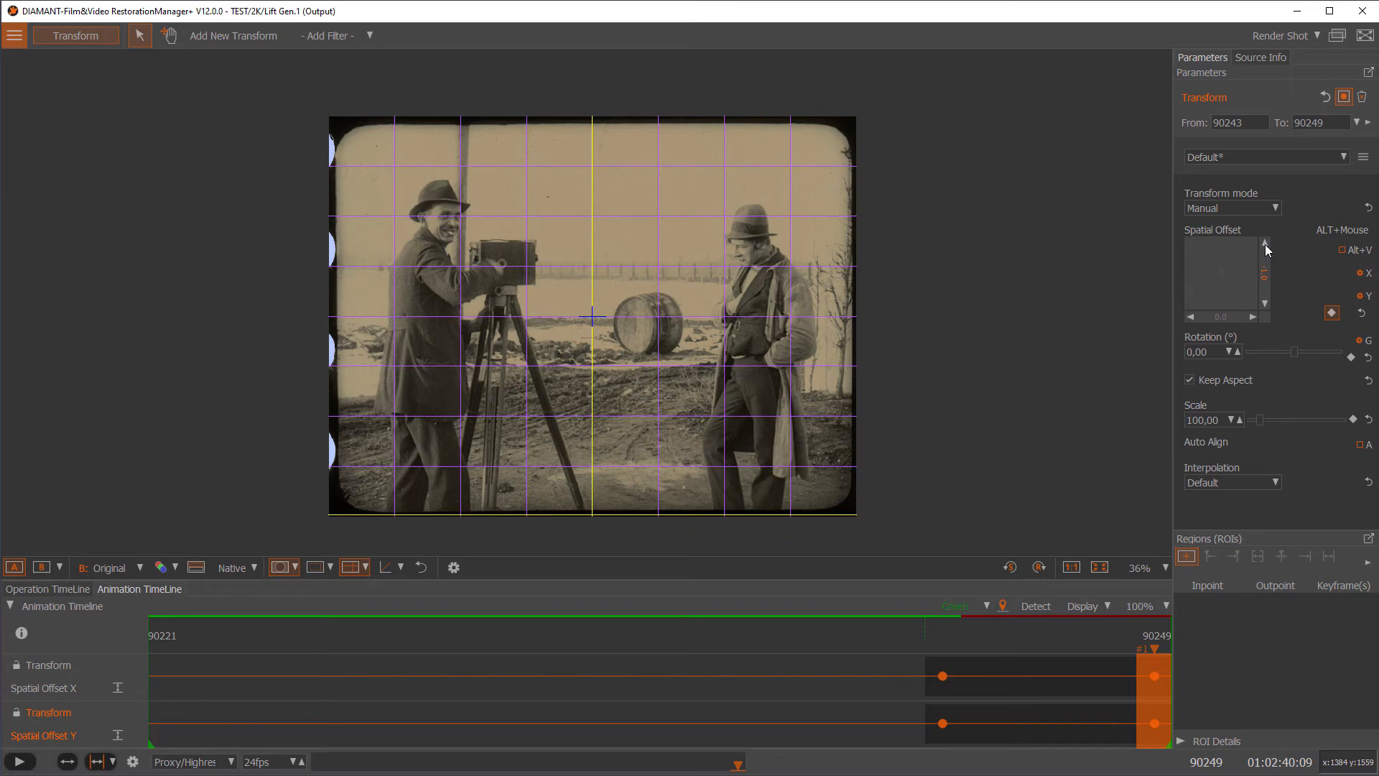
left_click(1266, 304)
left_click(1266, 304)
left_click(1266, 304)
left_click(1265, 304)
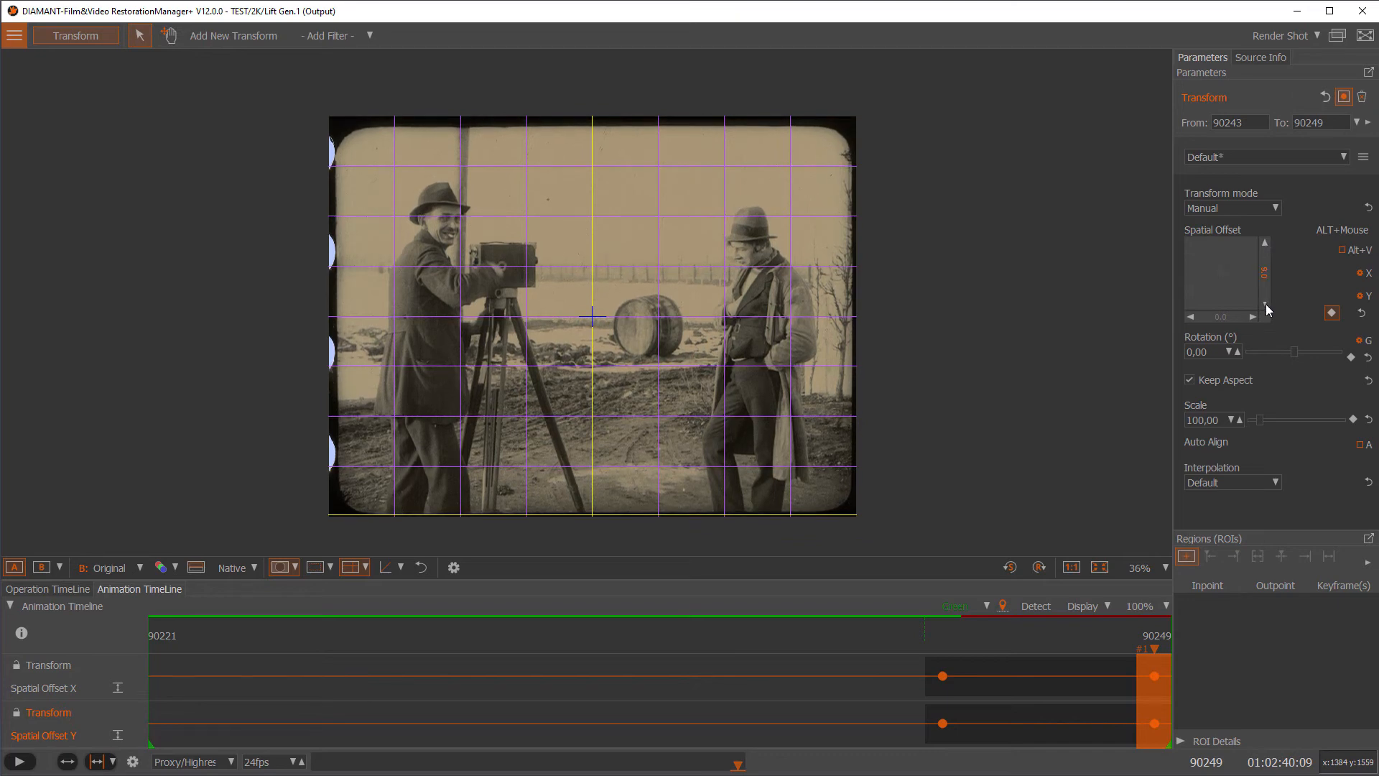
left_click(1266, 304)
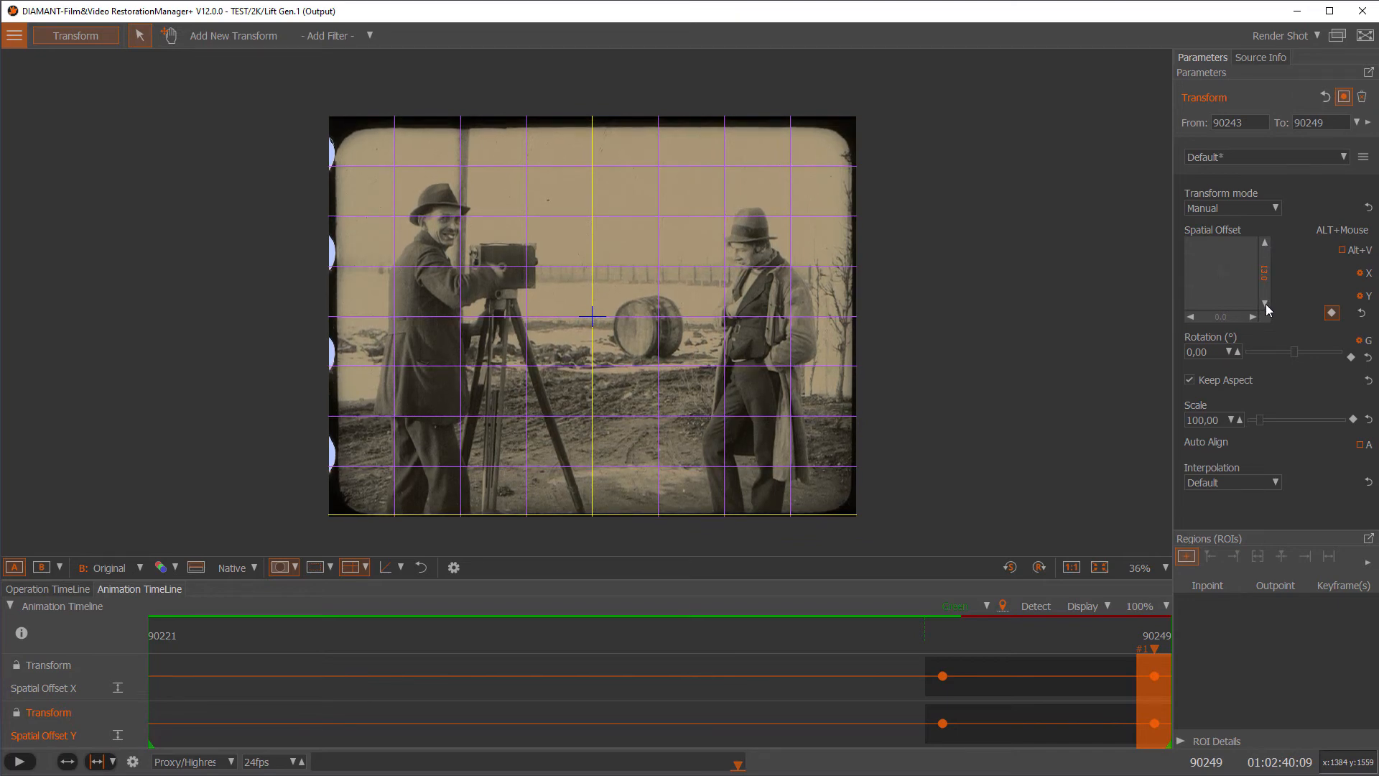
left_click(1266, 304)
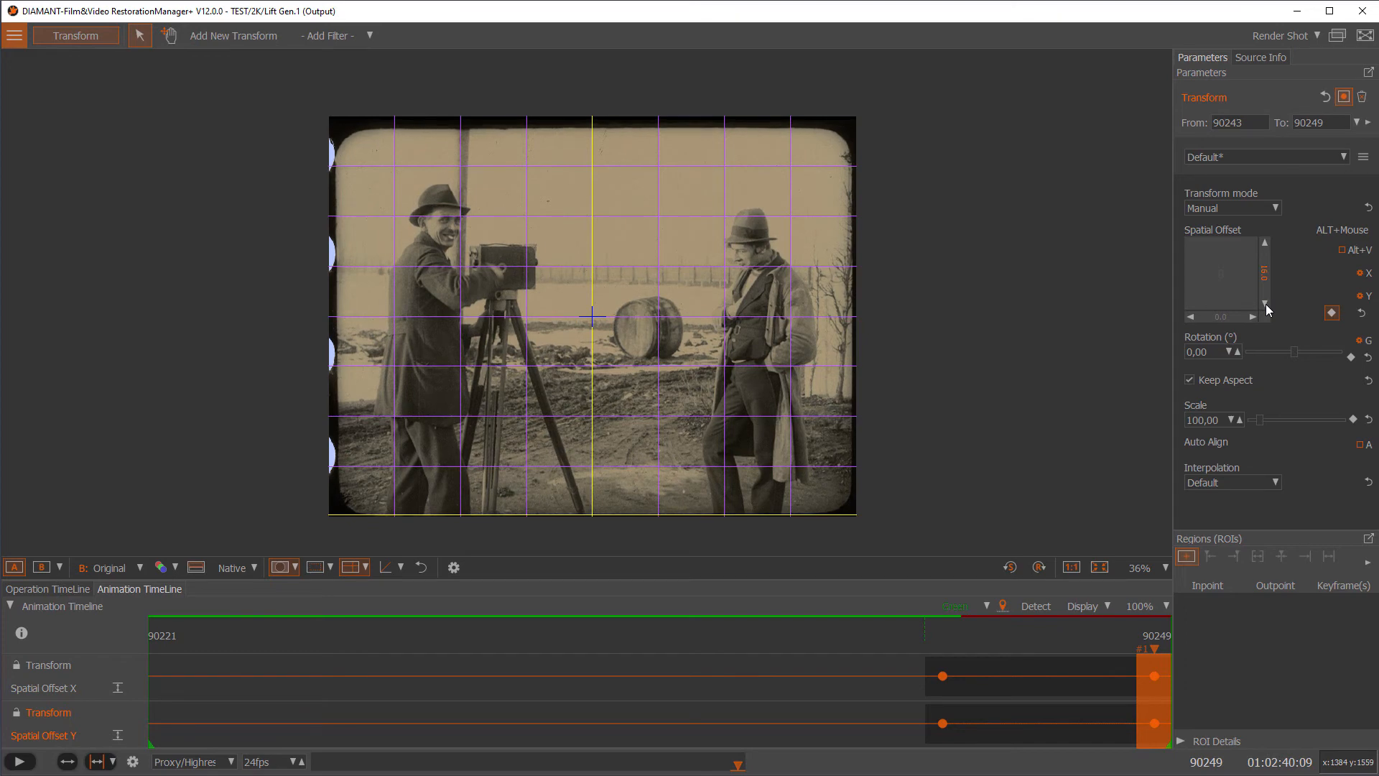
left_click(351, 568)
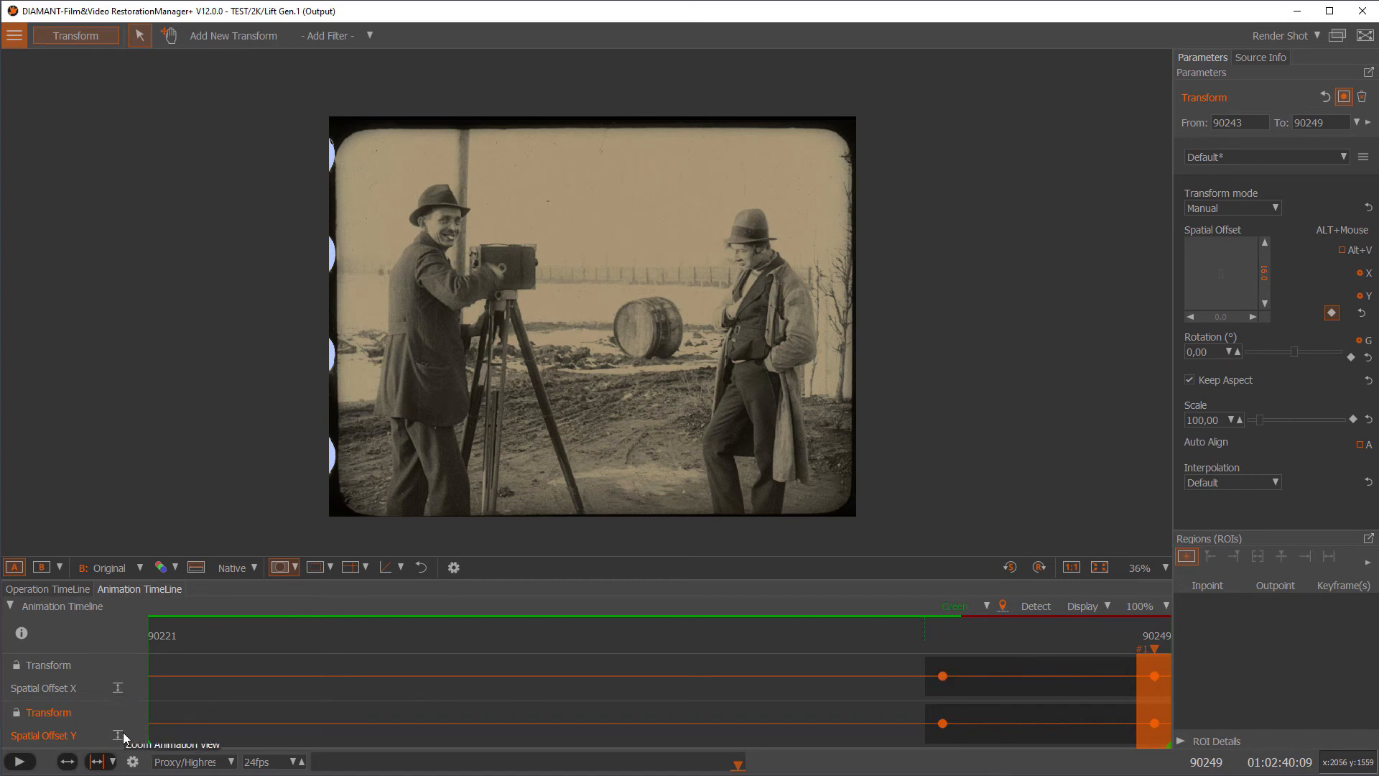
Zoom the animation view to reveal the Spatial Offset Y ramp and check frames 90247 and 90245
left_click(118, 691)
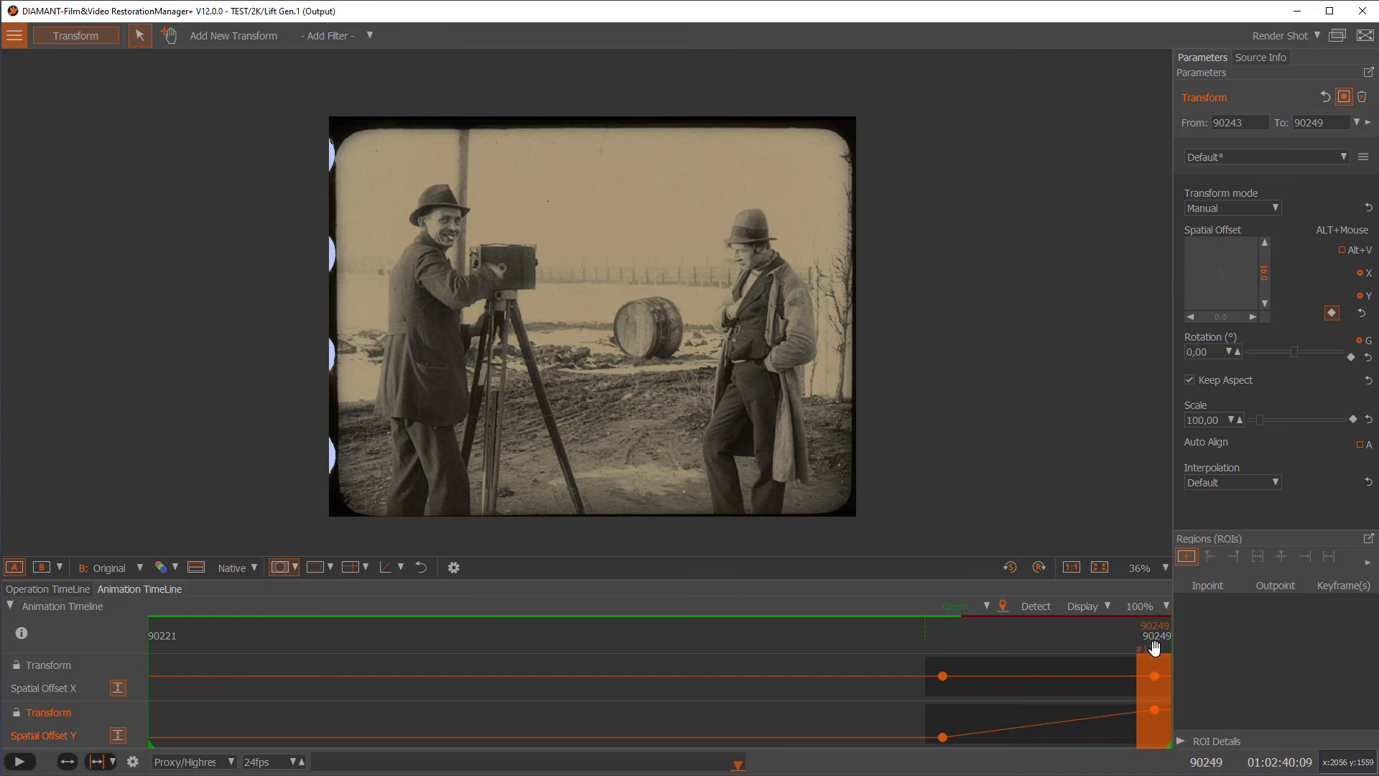
left_click_drag(1155, 648, 1089, 650)
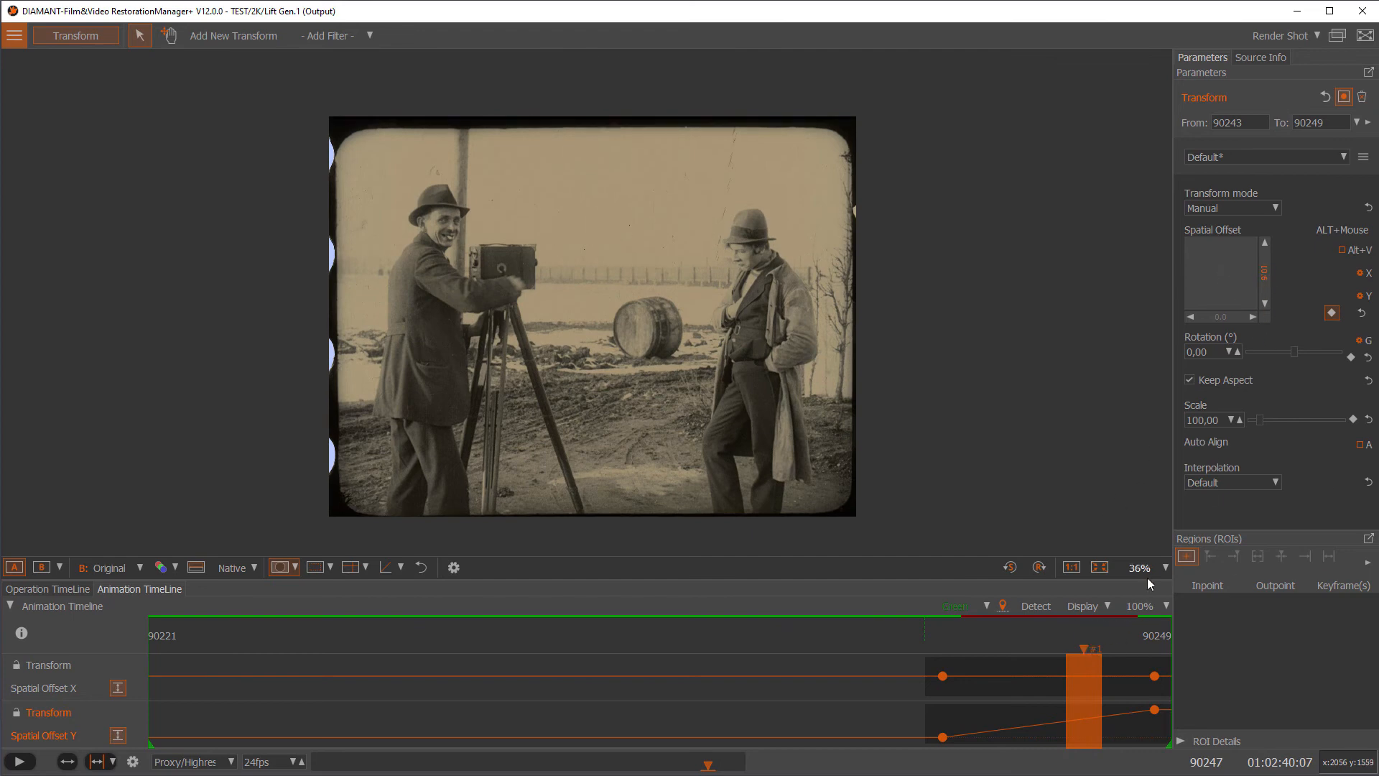
left_click_drag(1083, 653, 1154, 666)
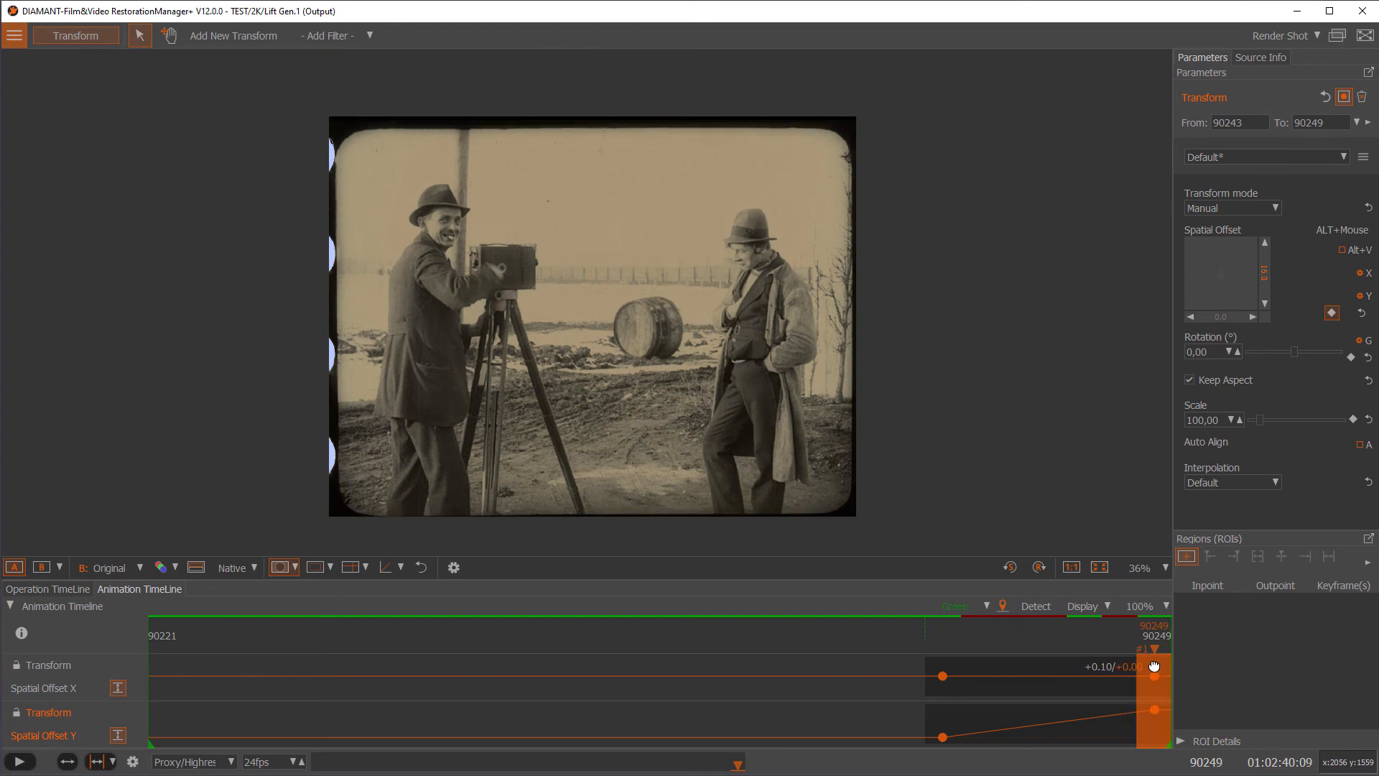
Render the shot, then bring up the Operation Timeline and its A/B compare modes
left_click(1283, 36)
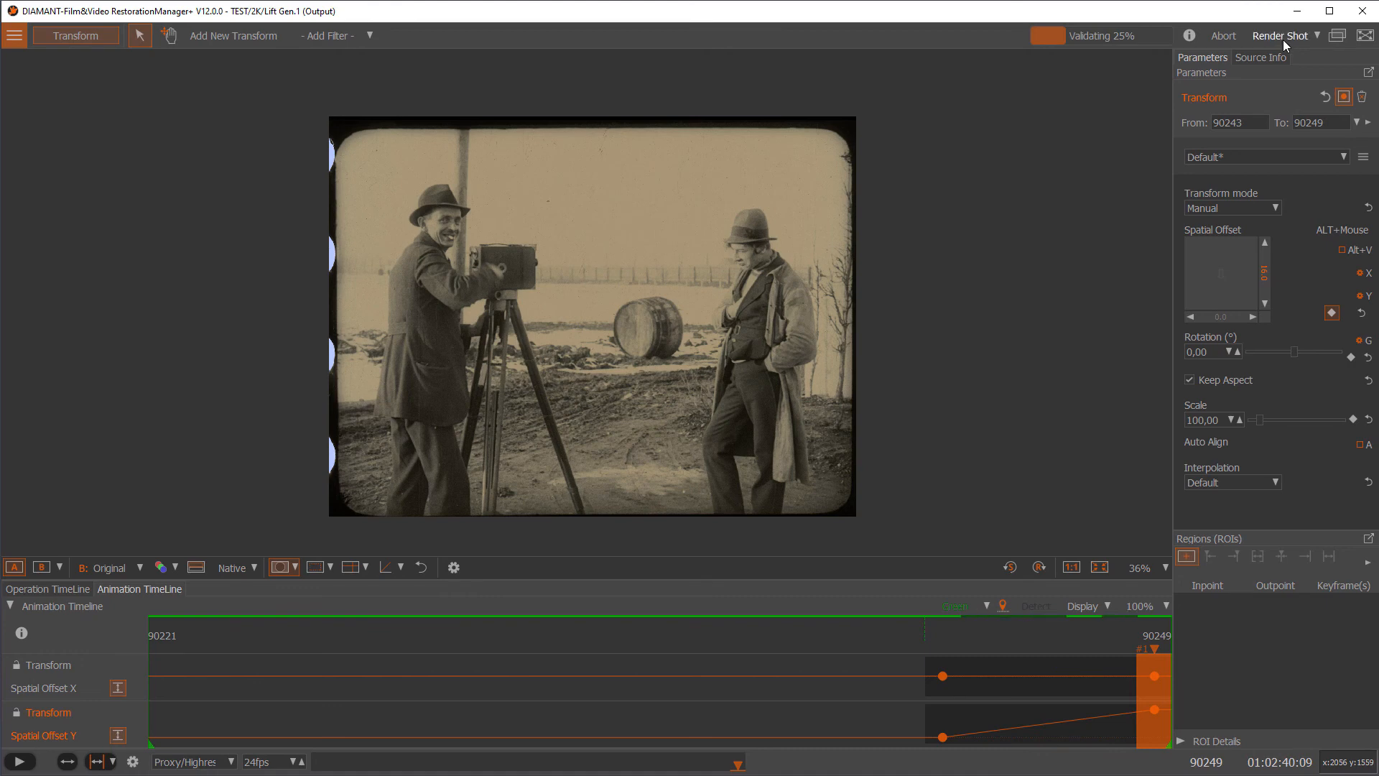
left_click(64, 590)
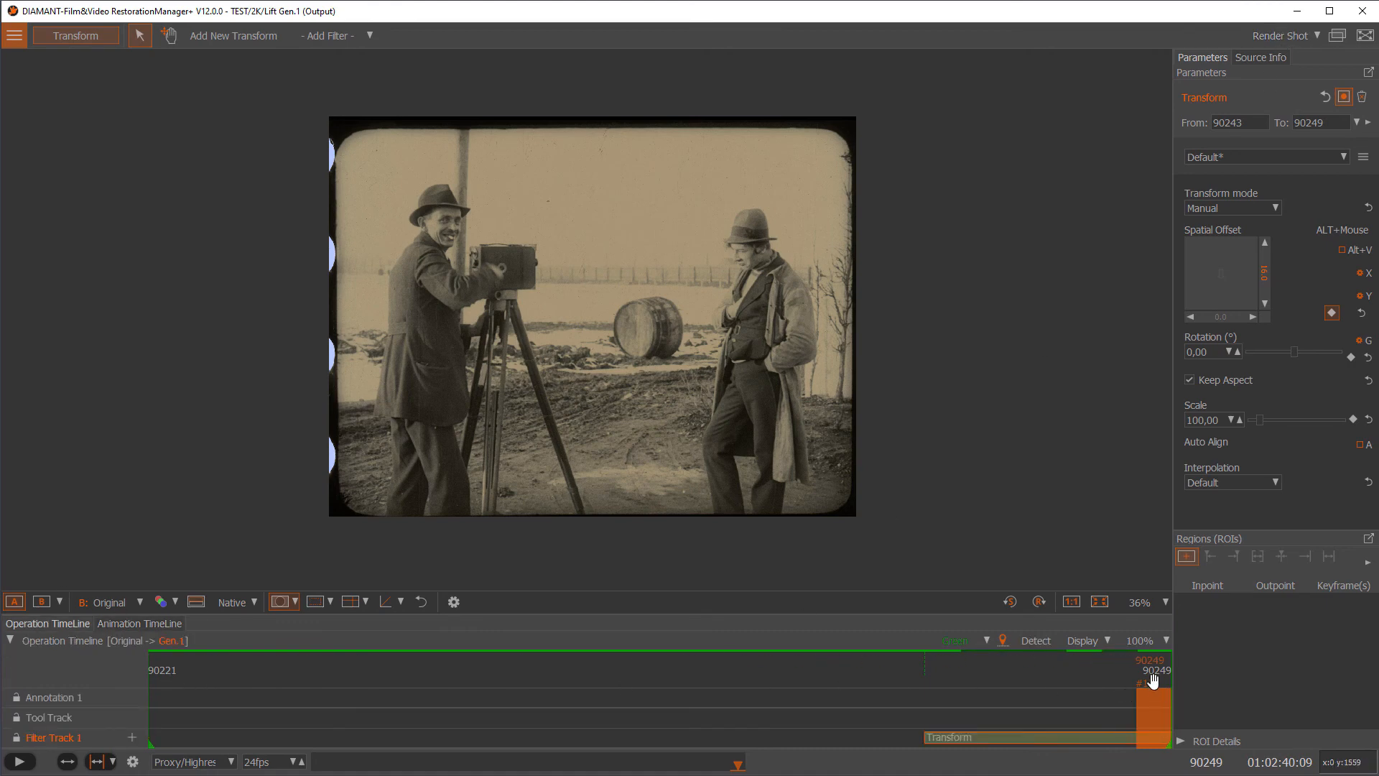
left_click(59, 601)
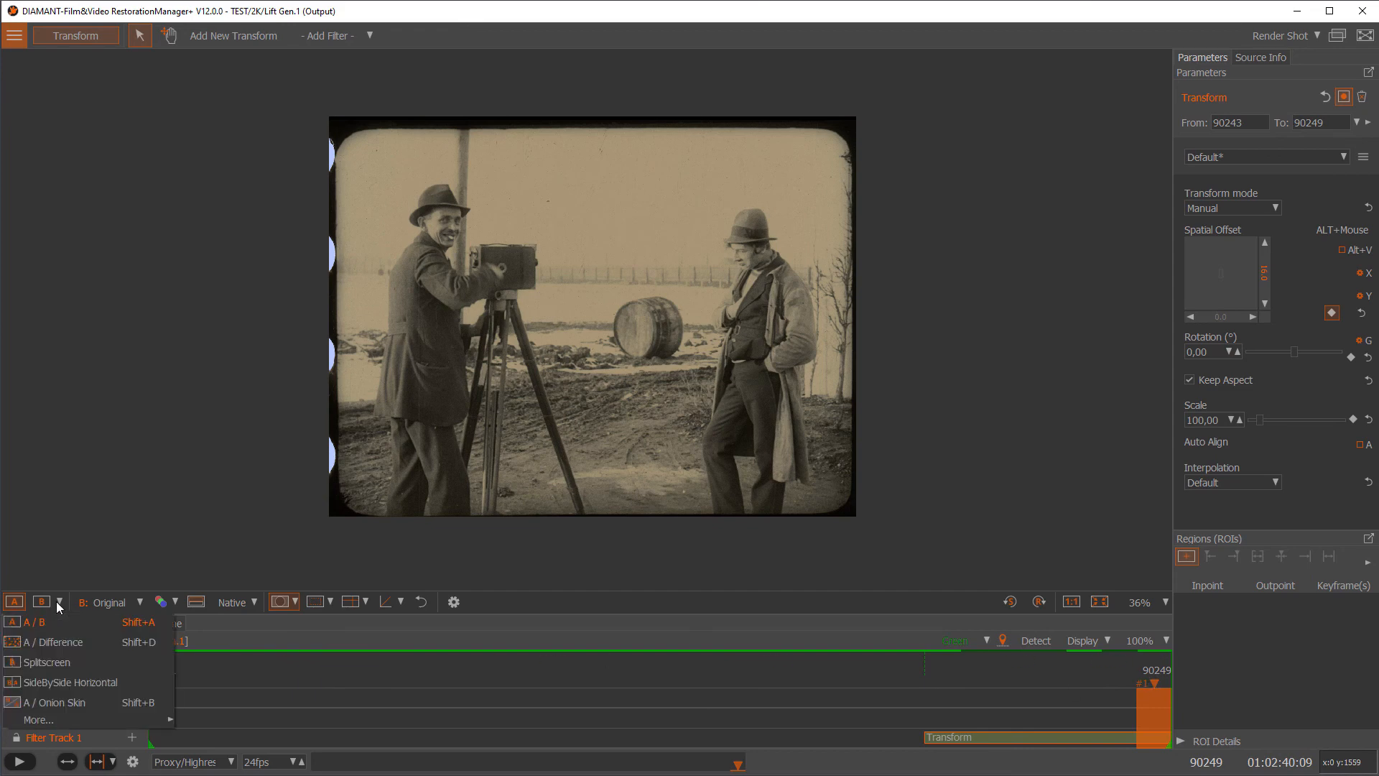
Compare original and output in SideBySide Horizontal mode, playing from frame 90241
left_click(105, 683)
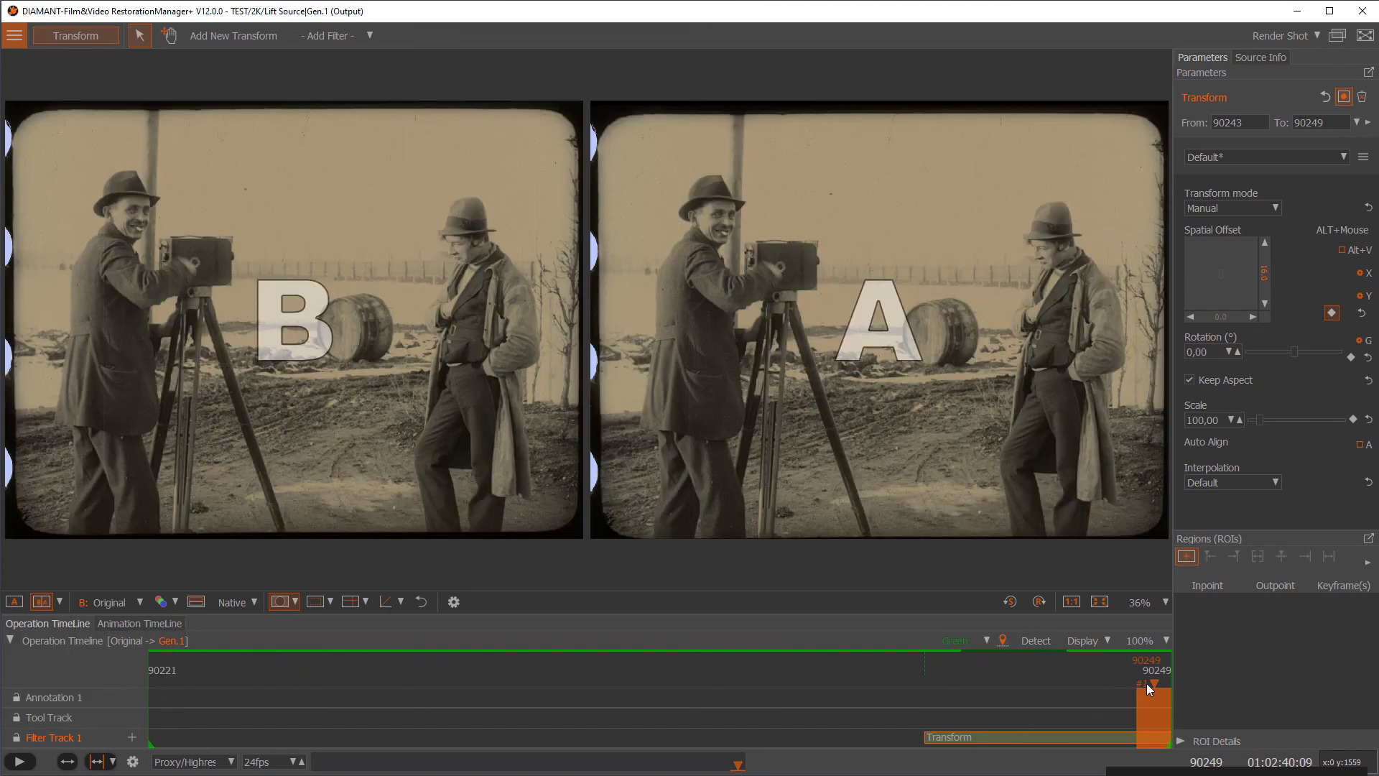
left_click_drag(1154, 683, 888, 688)
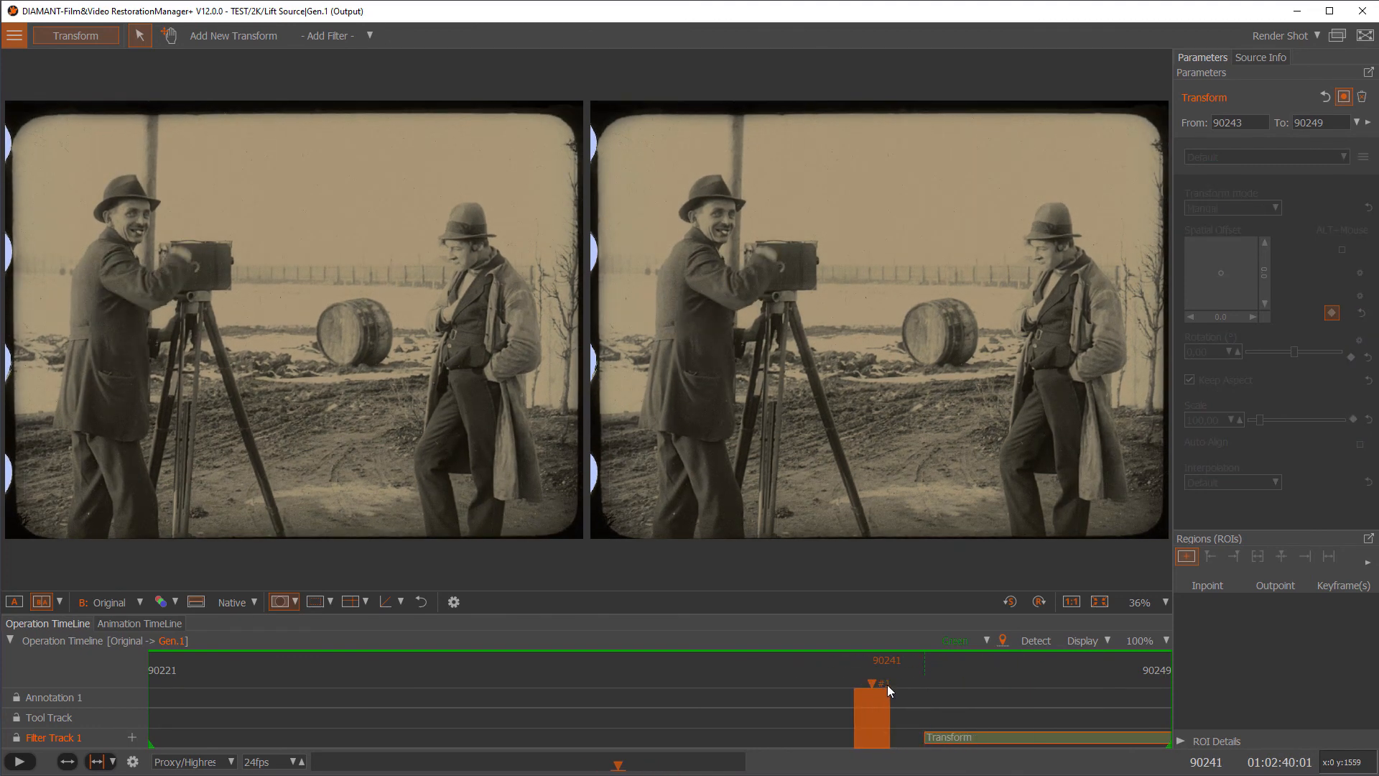
key("space")
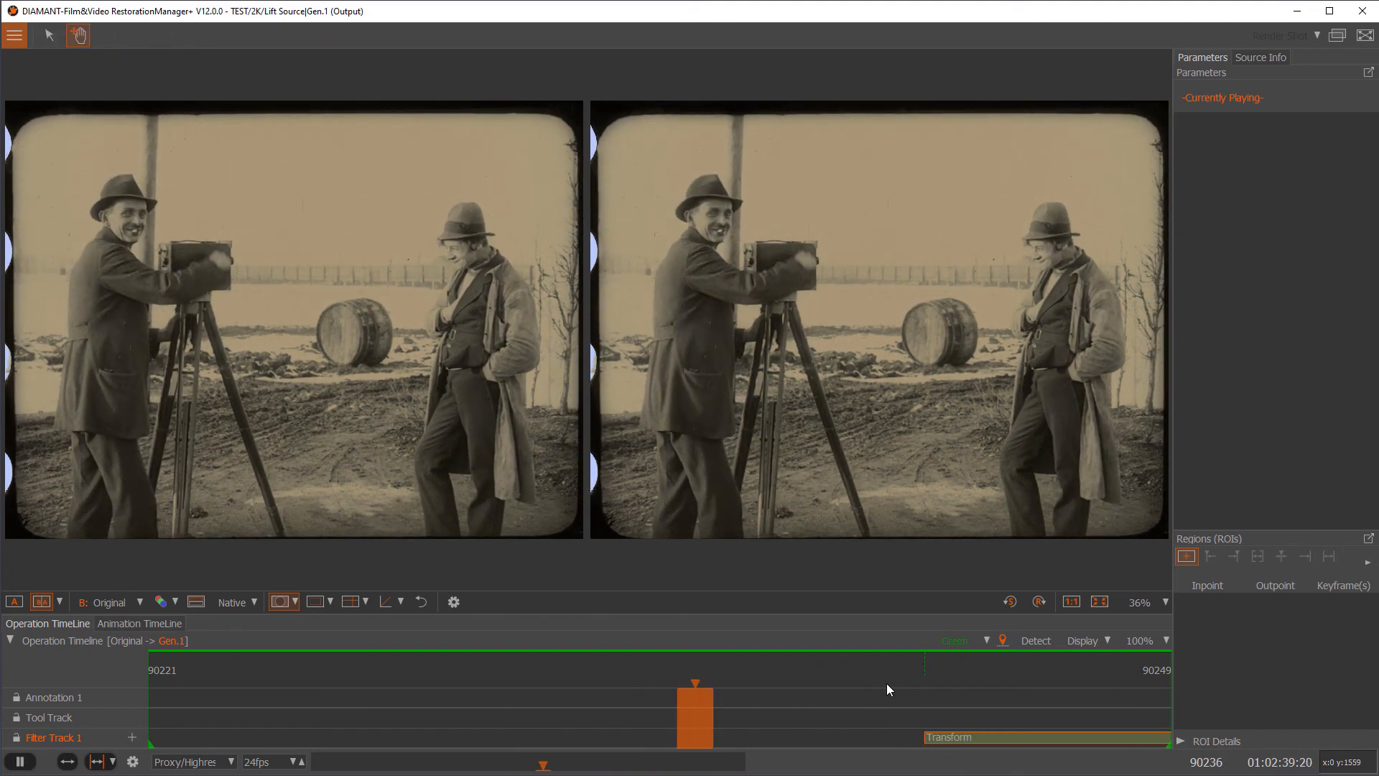